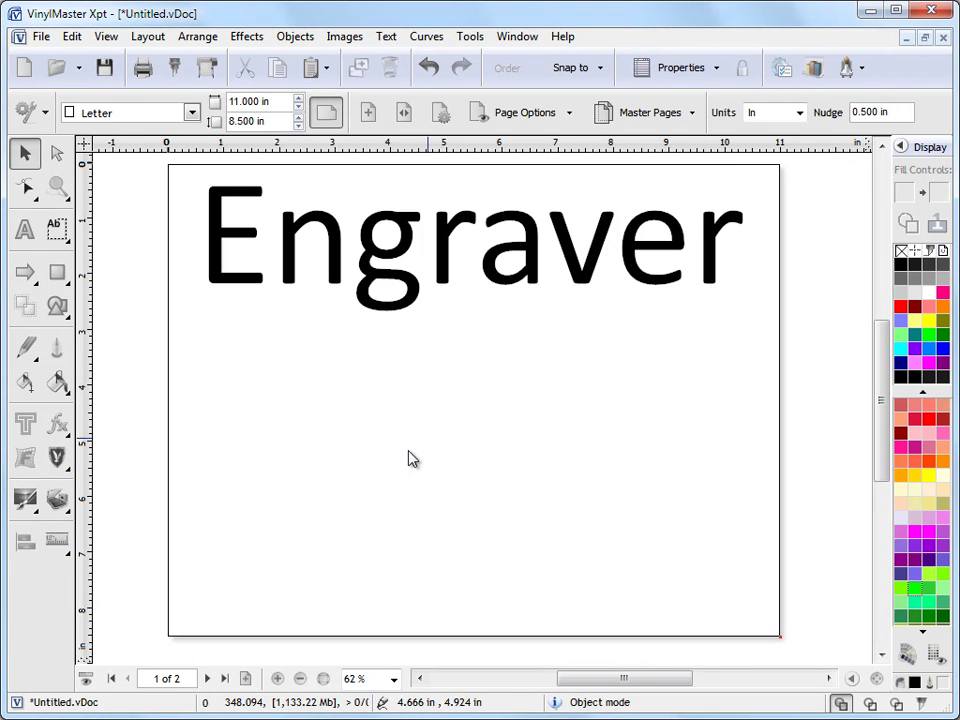
# On page 2, select the circle, arrow and ENGRAVE EXAMPLE text, then choose Engrave Fill.
pyautogui.click(225, 678)
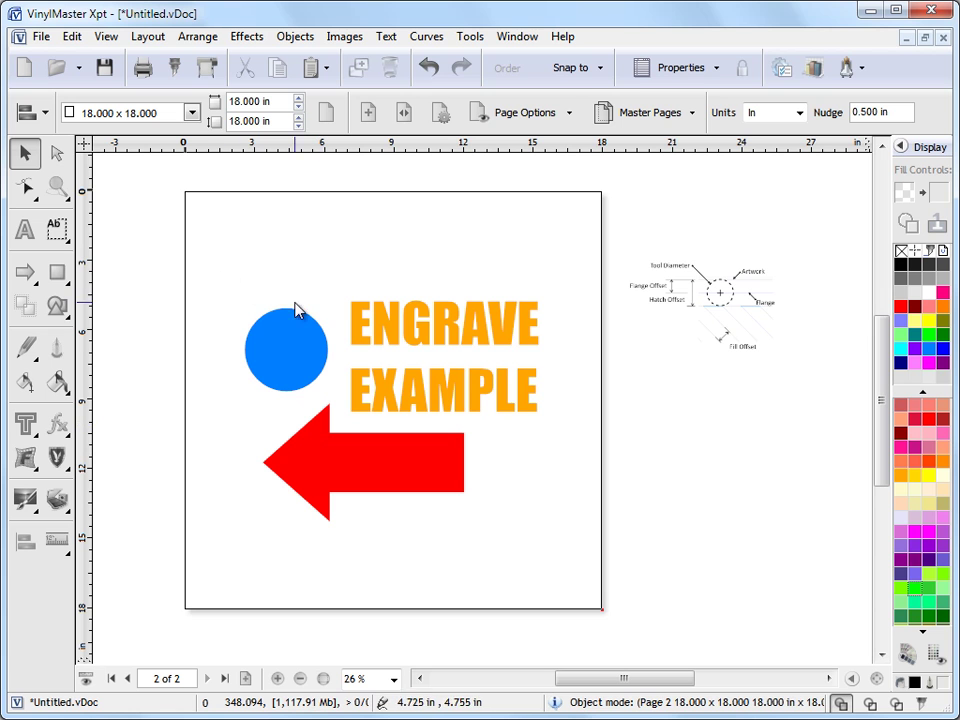
pyautogui.moveTo(207, 262); pyautogui.dragTo(596, 564)
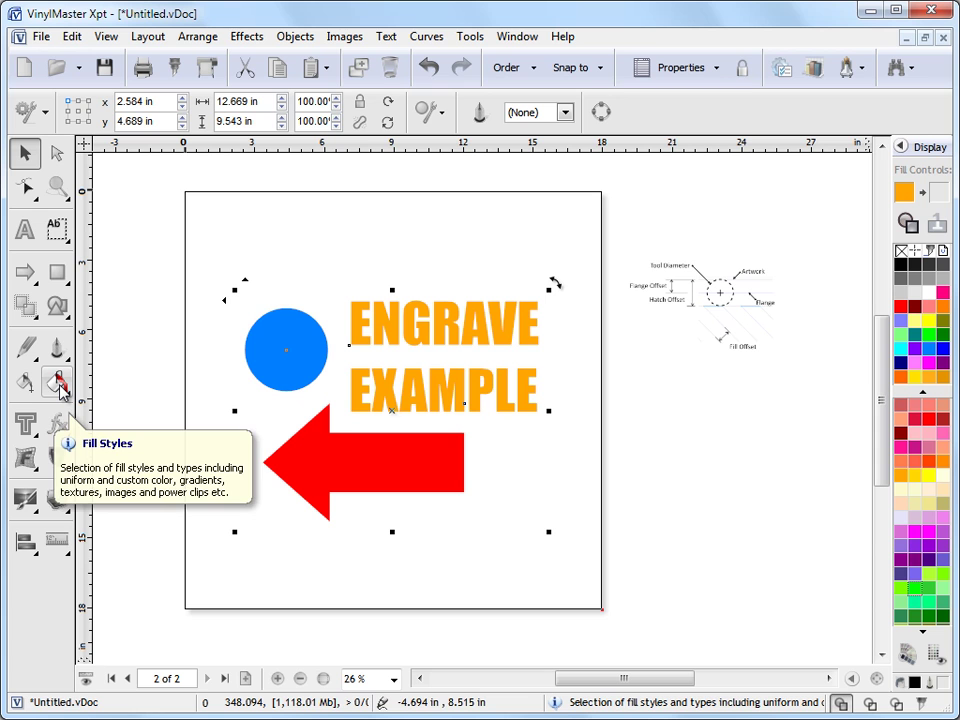
pyautogui.click(60, 388)
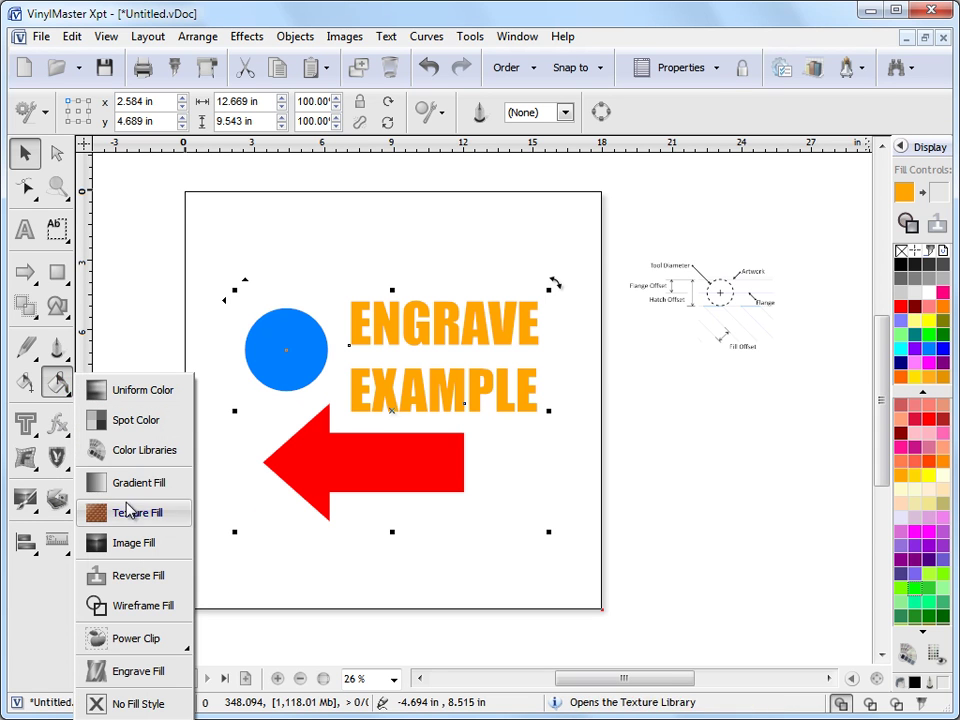
pyautogui.moveTo(125, 652)
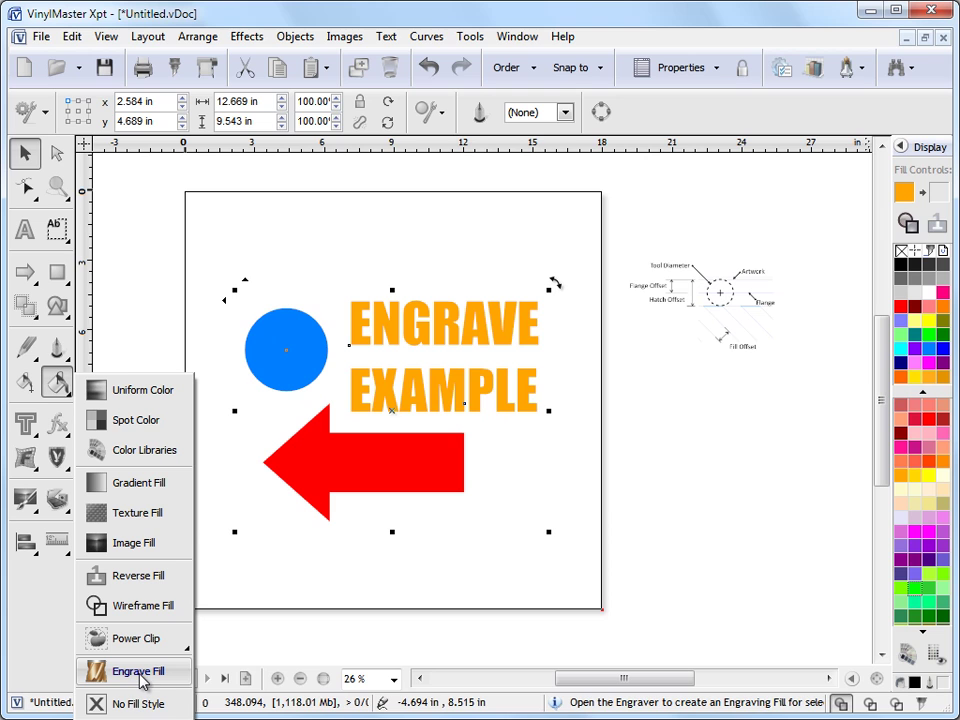
pyautogui.click(140, 673)
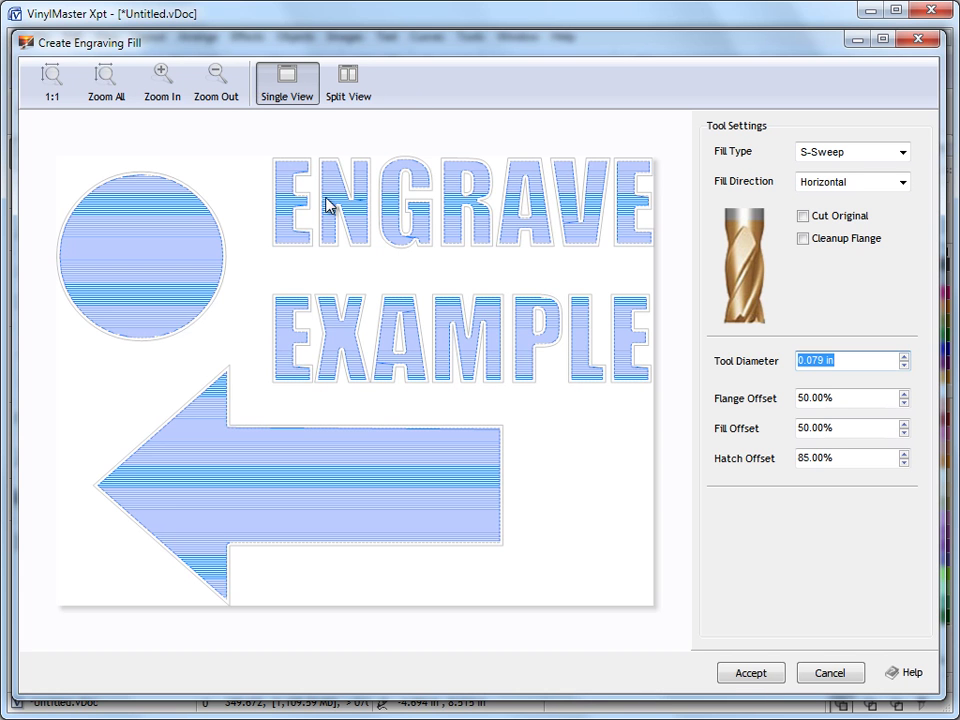
pyautogui.scroll(1, 321, 208)
pyautogui.scroll(4, 321, 208)
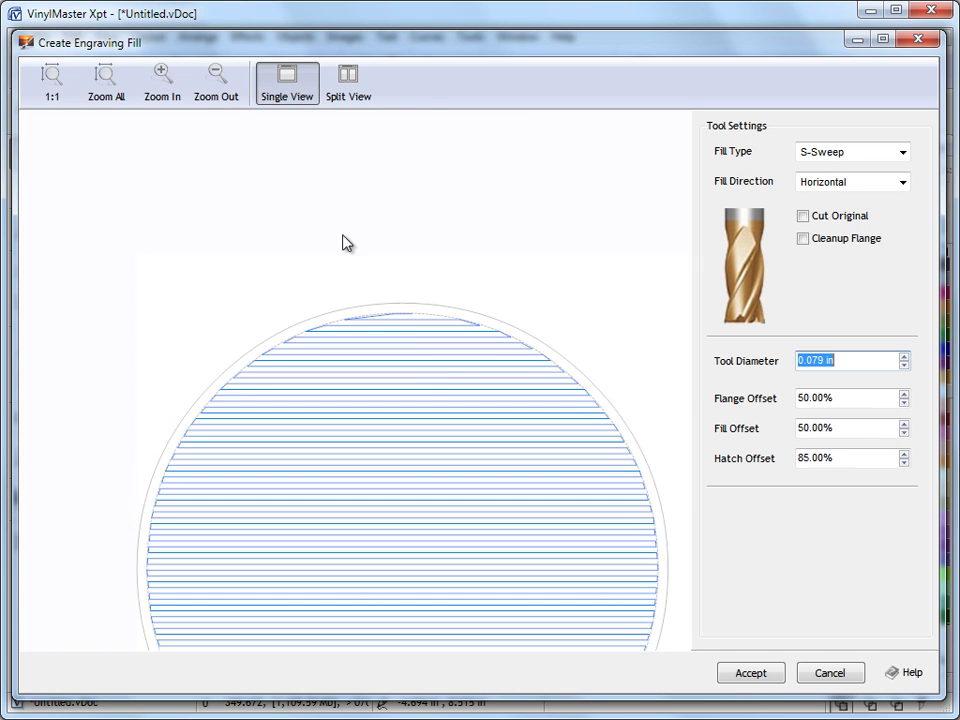
pyautogui.scroll(-1, 520, 342)
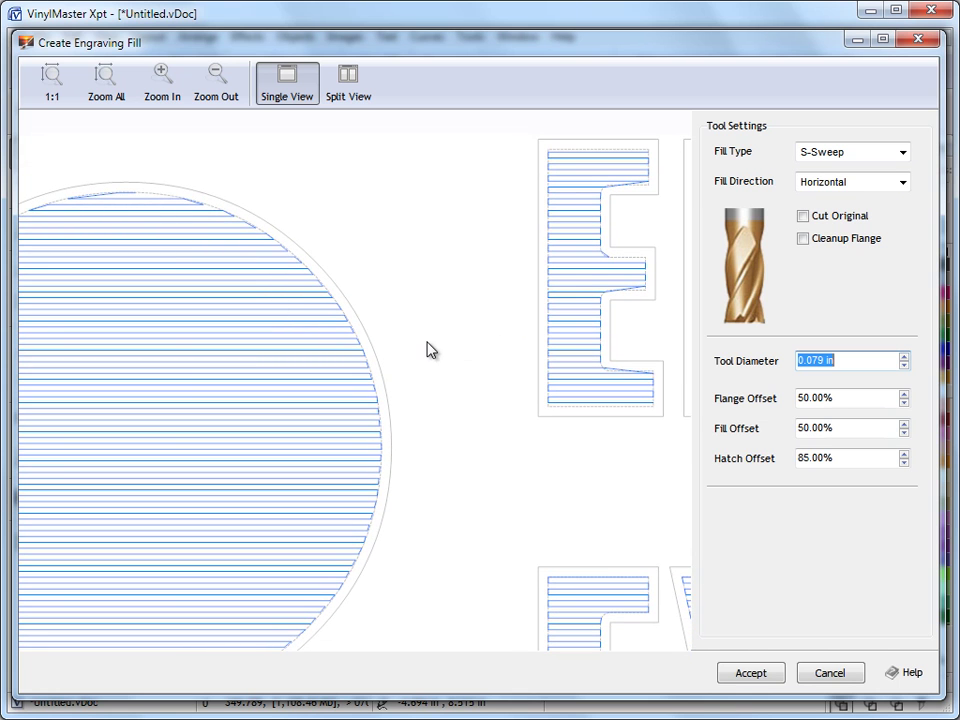
# Try the Line Fill and Island Fill engraving types, then return to S-Sweep.
pyautogui.click(836, 153)
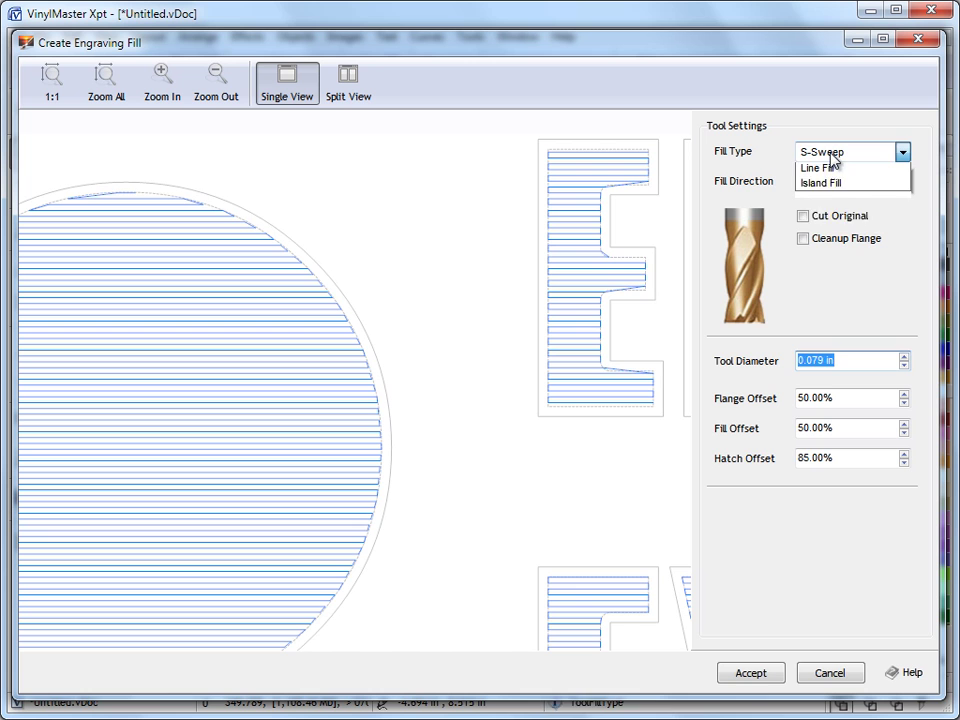
pyautogui.click(818, 199)
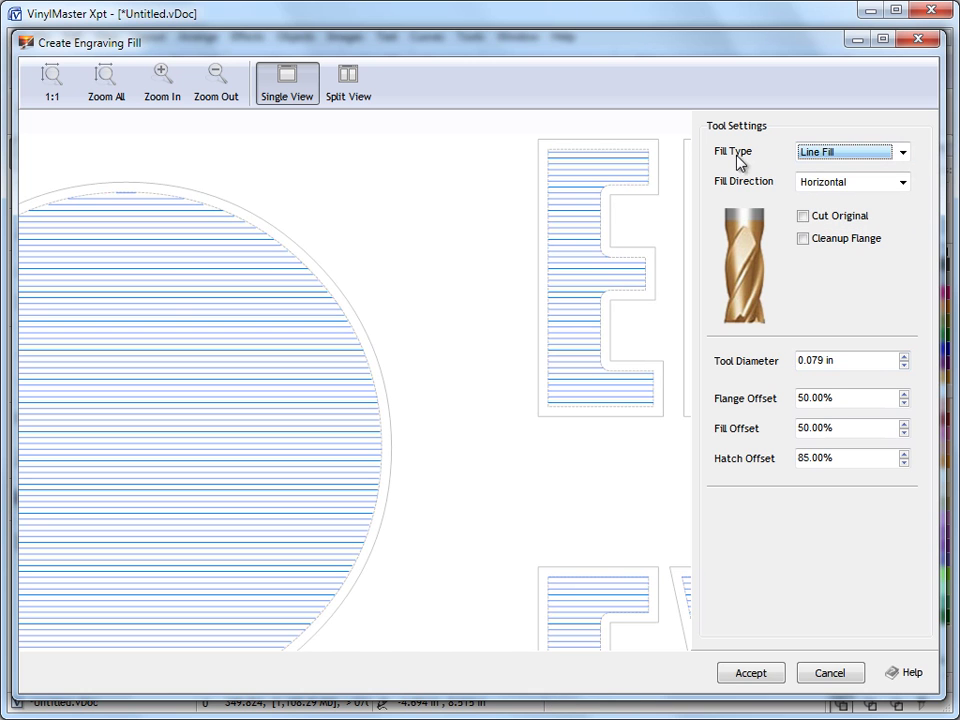
pyautogui.click(840, 155)
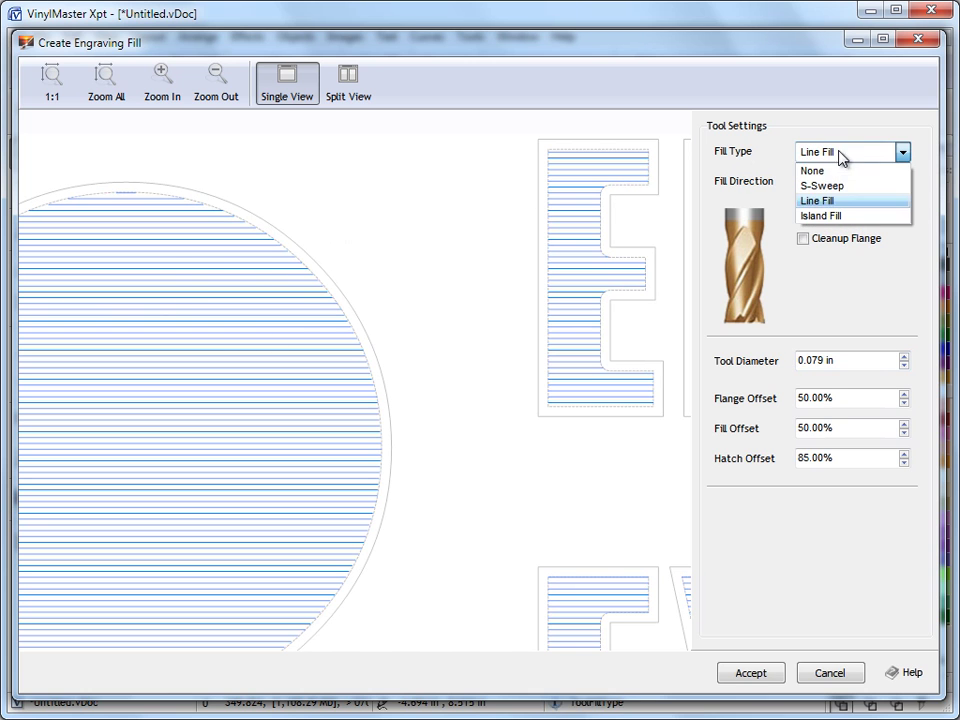
pyautogui.click(818, 214)
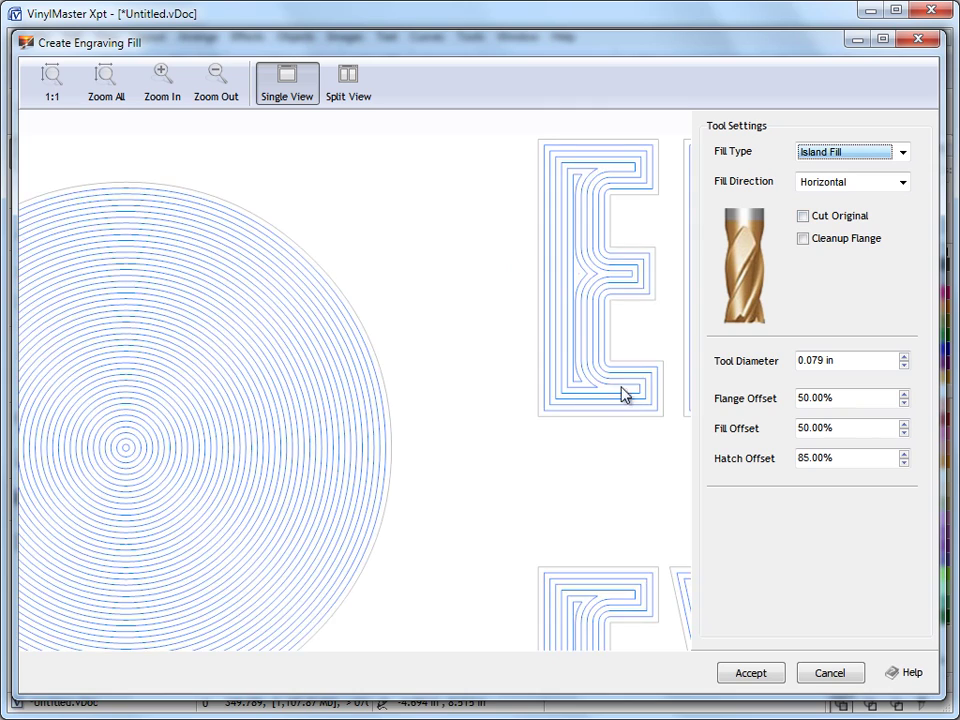
pyautogui.moveTo(624, 394); pyautogui.dragTo(430, 310)
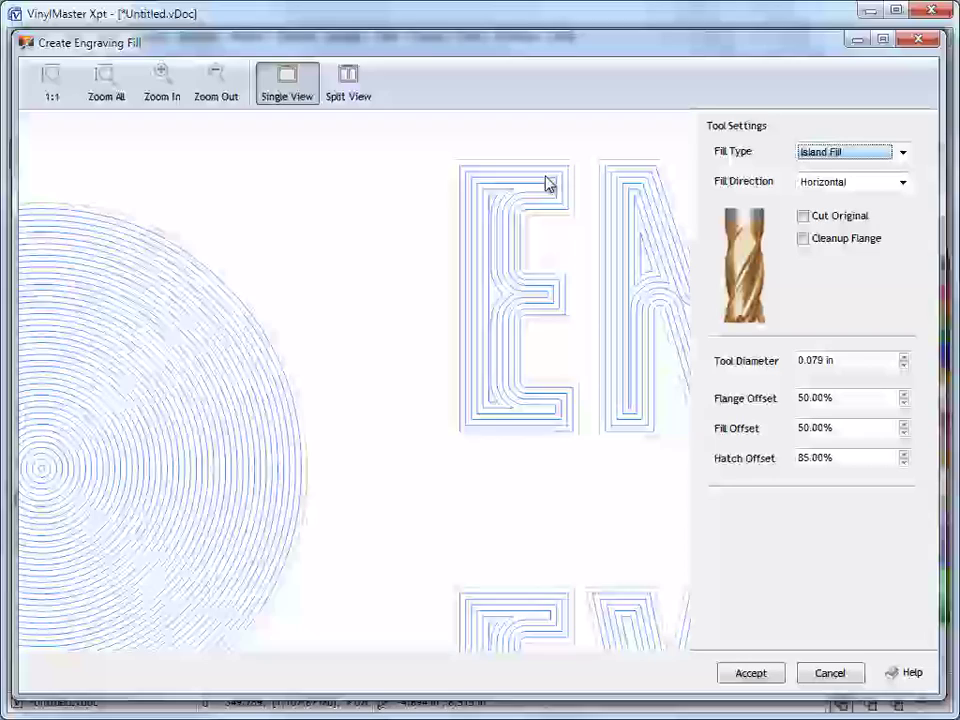
pyautogui.click(868, 152)
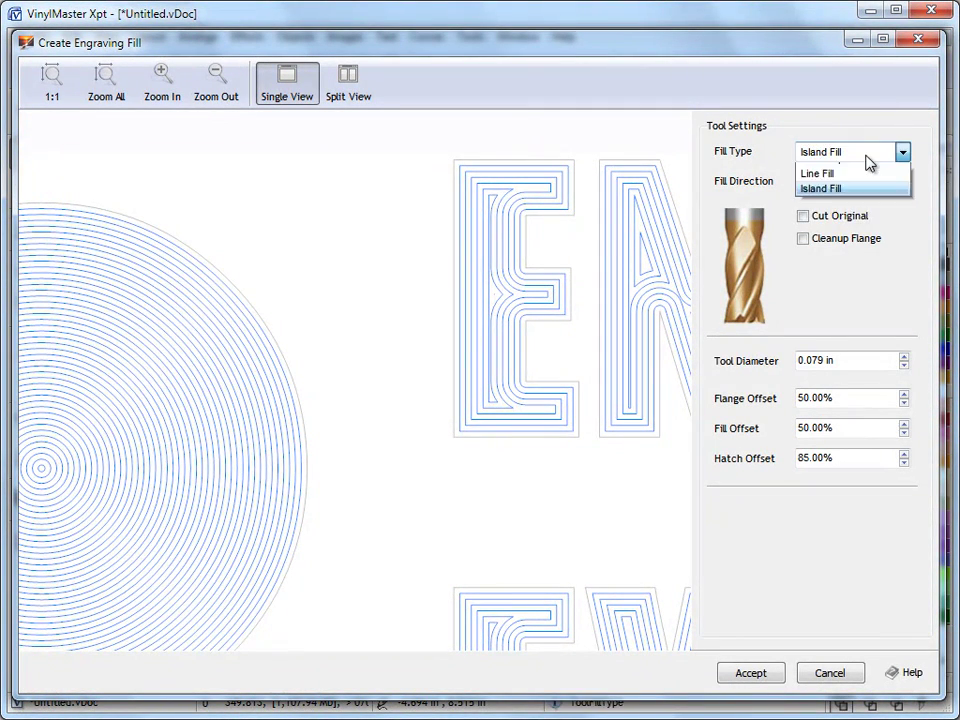
pyautogui.click(848, 187)
# Test the Diagonal - Up and Vertical hatch directions, settling on Diagonal - Down.
pyautogui.click(836, 184)
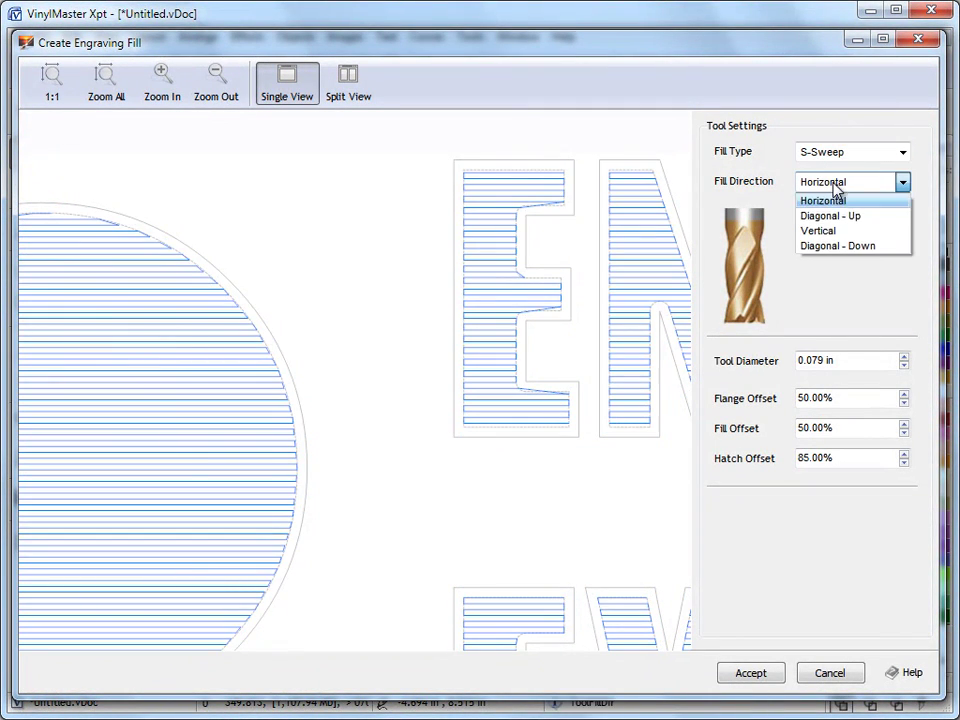
pyautogui.click(845, 215)
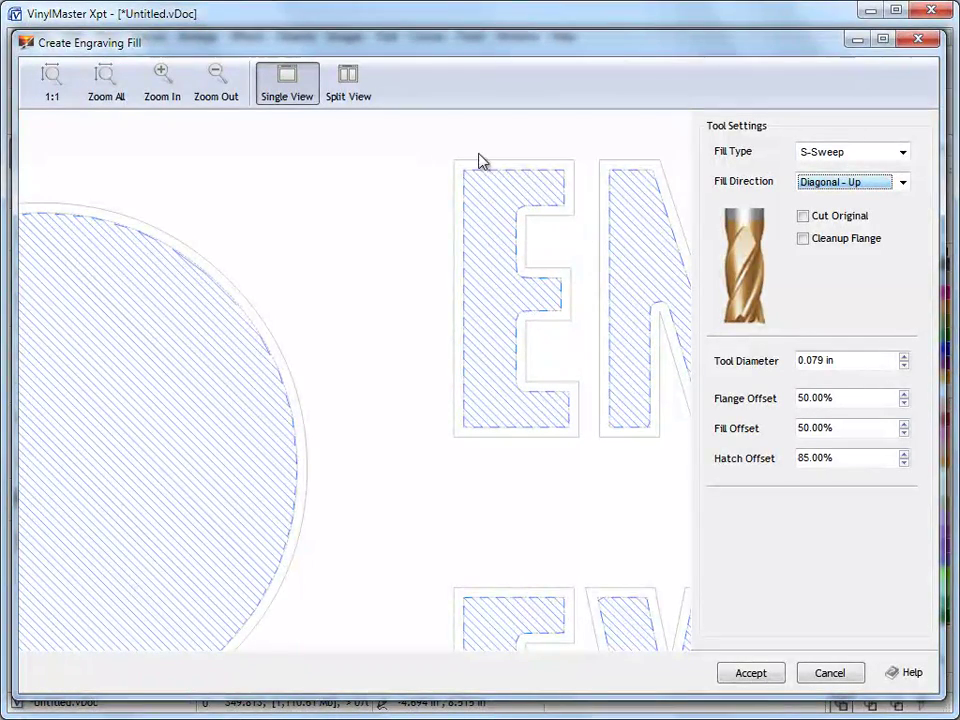
pyautogui.click(838, 184)
pyautogui.click(836, 229)
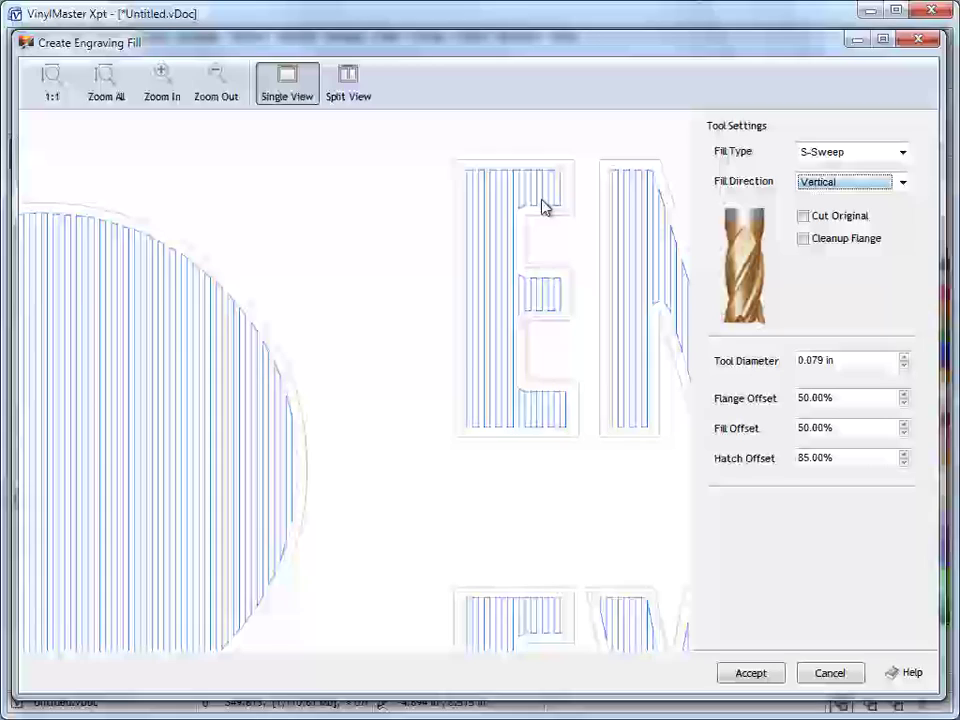
pyautogui.click(836, 184)
pyautogui.click(832, 246)
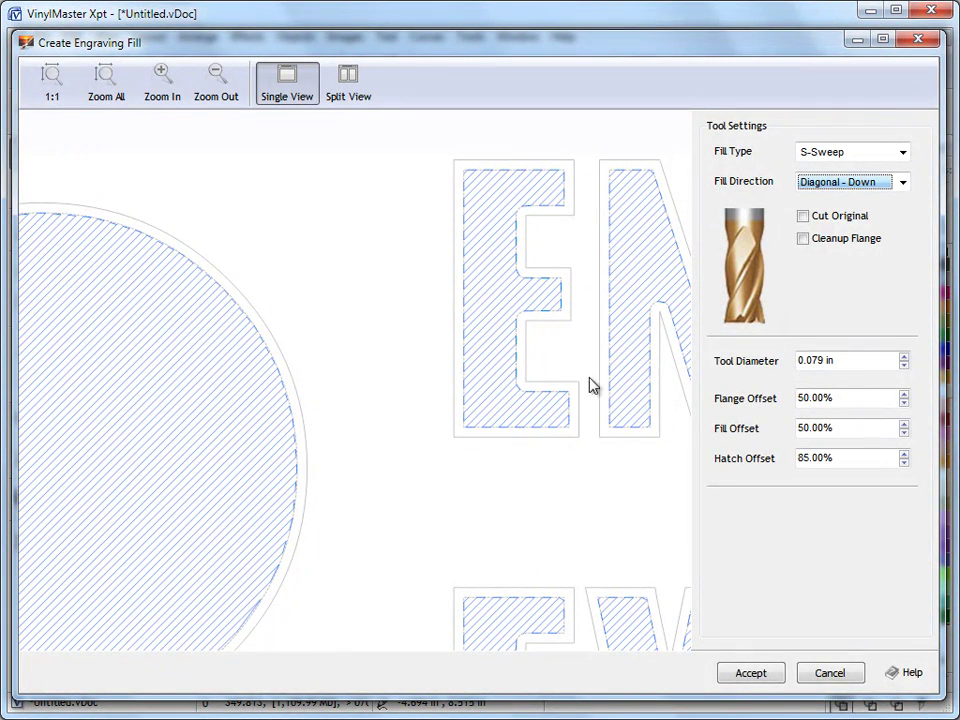
# Toggle Cut Original on and back off, then enable Cleanup Flange.
pyautogui.click(806, 220)
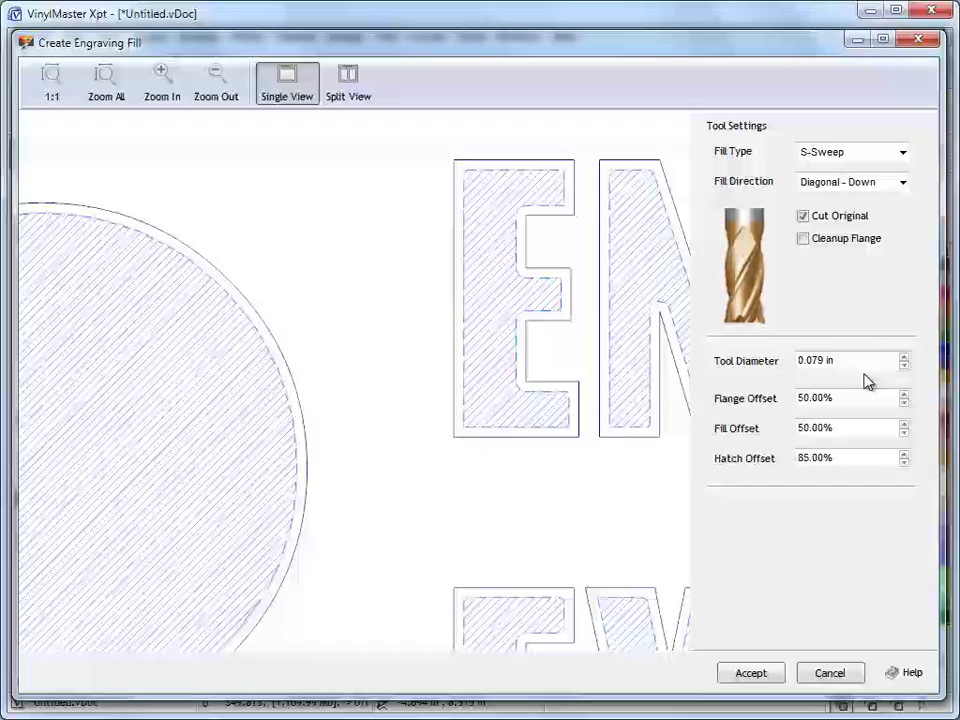
pyautogui.scroll(6, 624, 305)
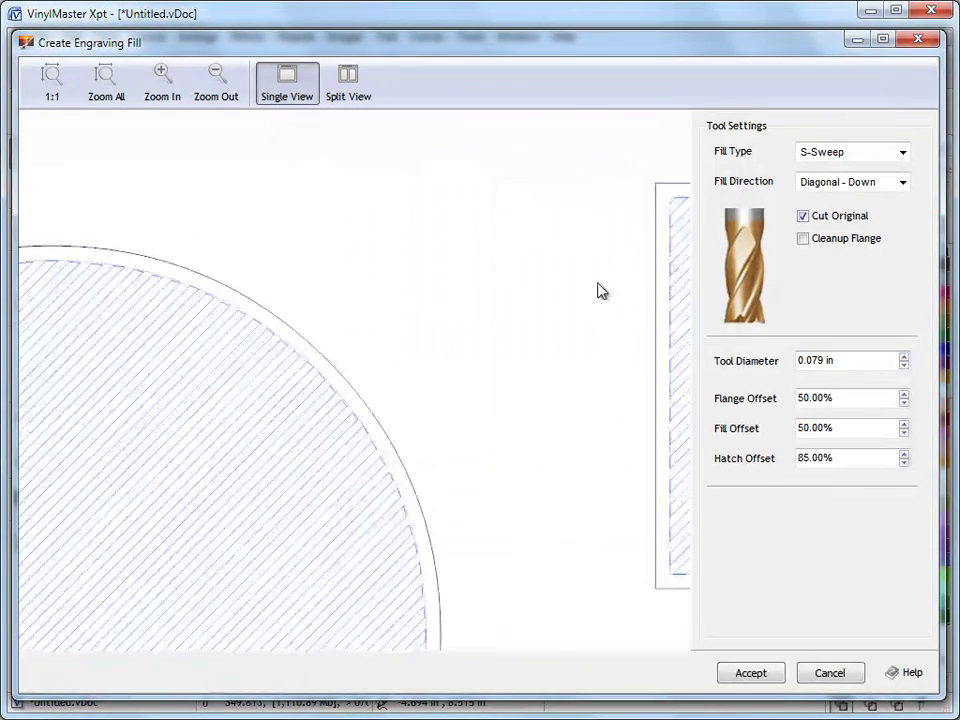
pyautogui.scroll(2, 415, 318)
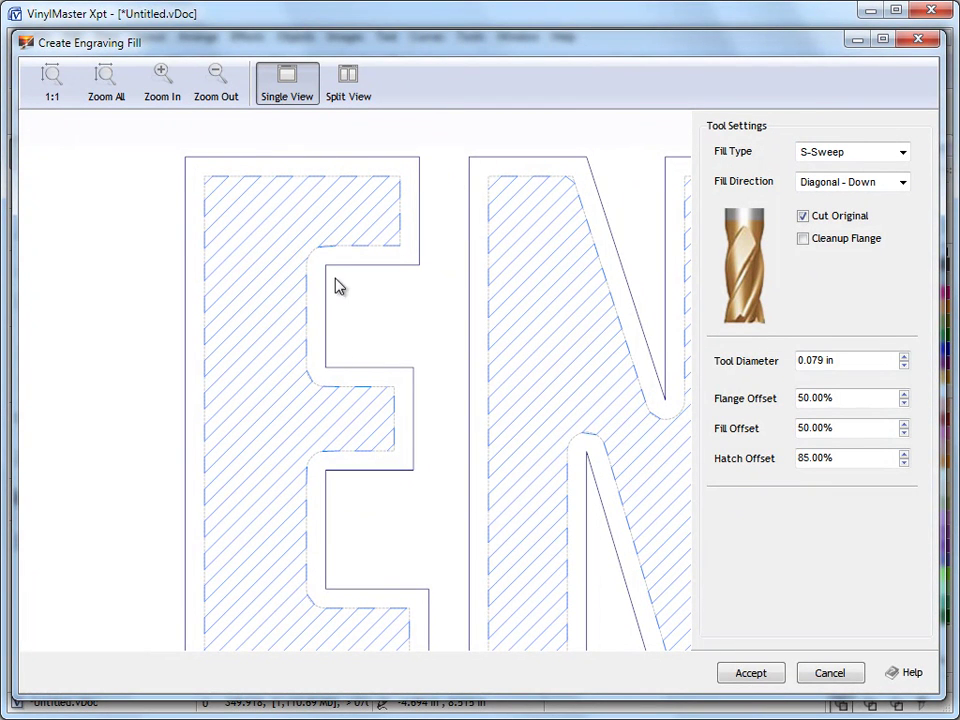
pyautogui.click(803, 216)
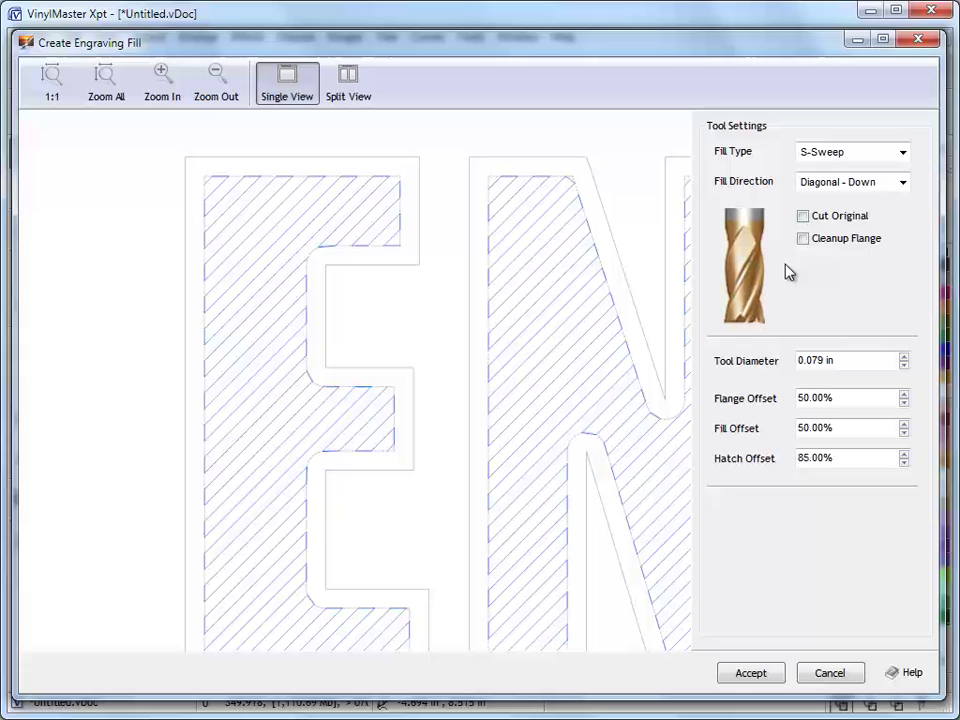
pyautogui.click(803, 240)
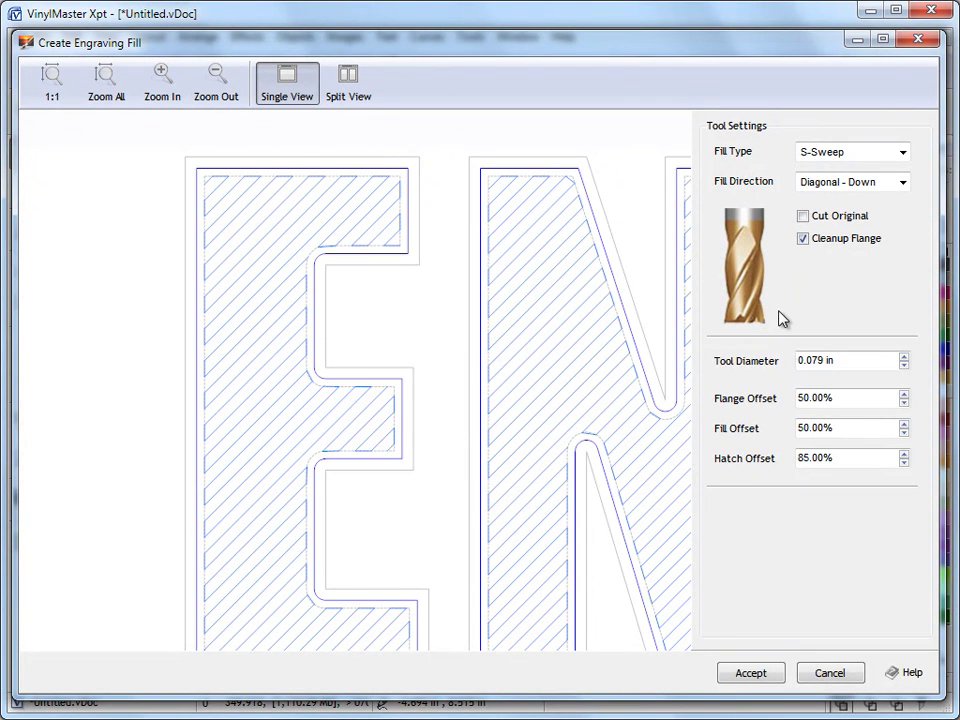
pyautogui.scroll(3, 463, 251)
pyautogui.scroll(-1, 456, 253)
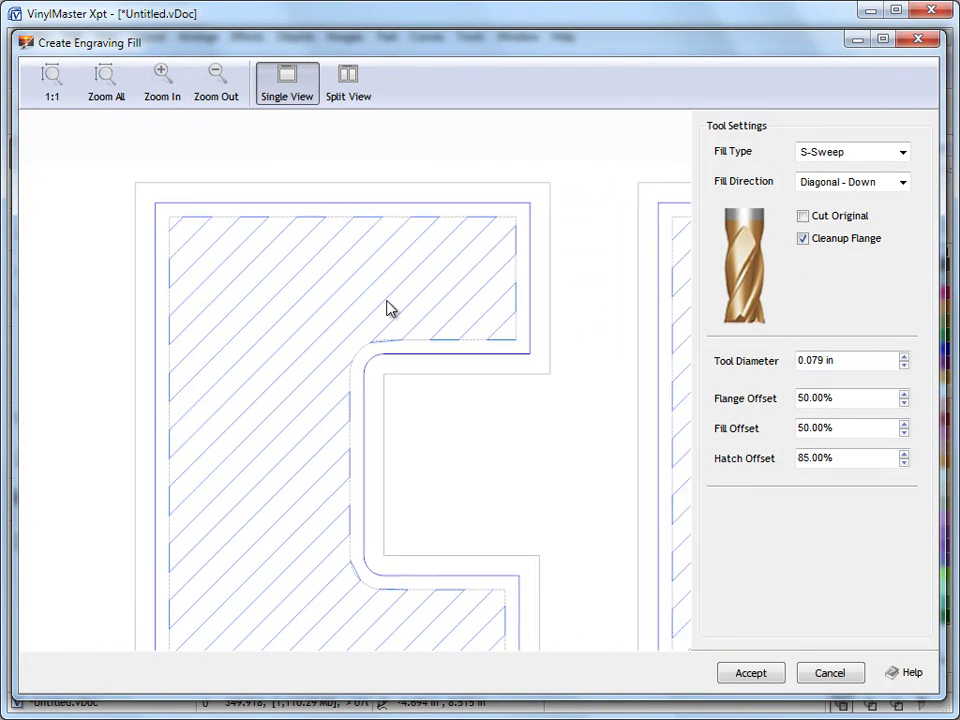
pyautogui.scroll(1, 388, 309)
pyautogui.moveTo(360, 306); pyautogui.dragTo(396, 302)
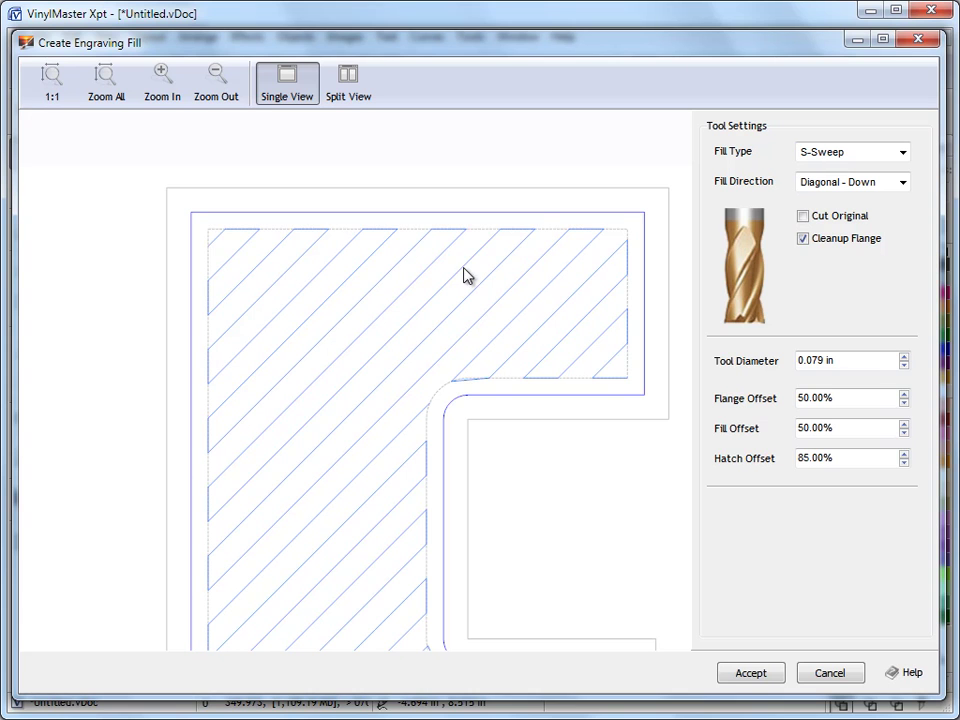
# Set the engraving Tool Diameter to 0.125 in.
pyautogui.tripleClick(866, 360)
pyautogui.write('0.125')
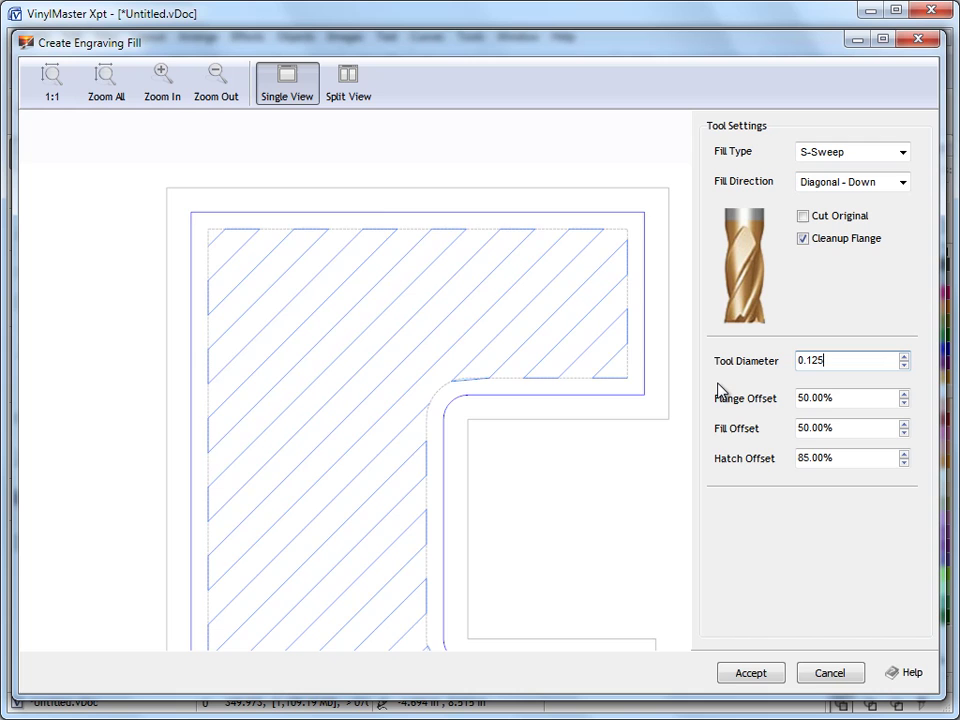
pyautogui.press('Return')
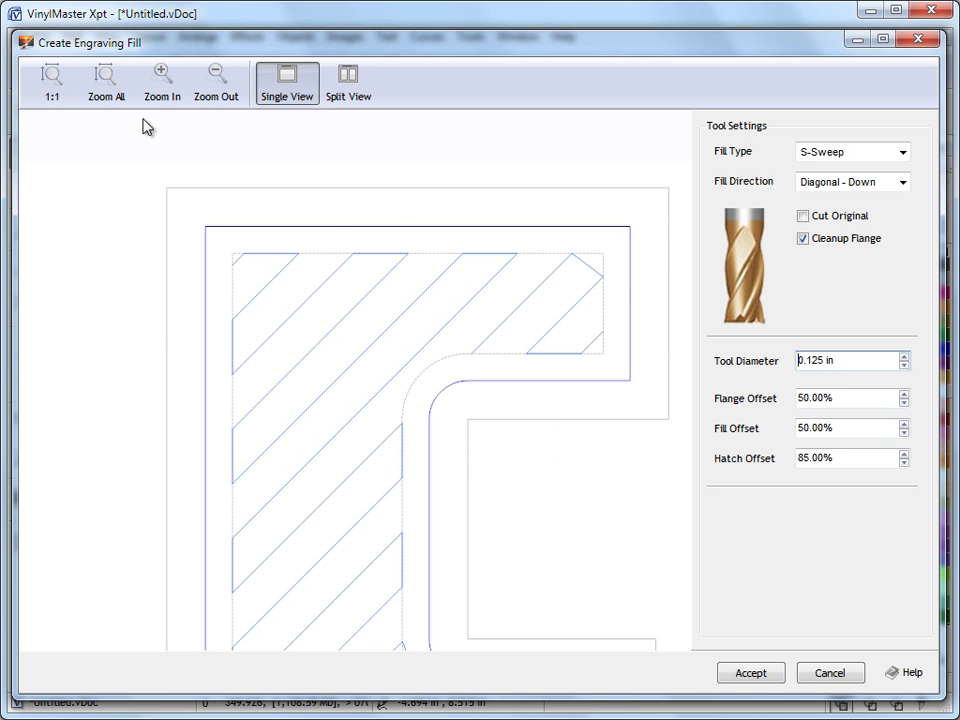
# Zoom the preview to the whole drawing, then into the circle, and enter a 25% Fill Offset.
pyautogui.click(118, 96)
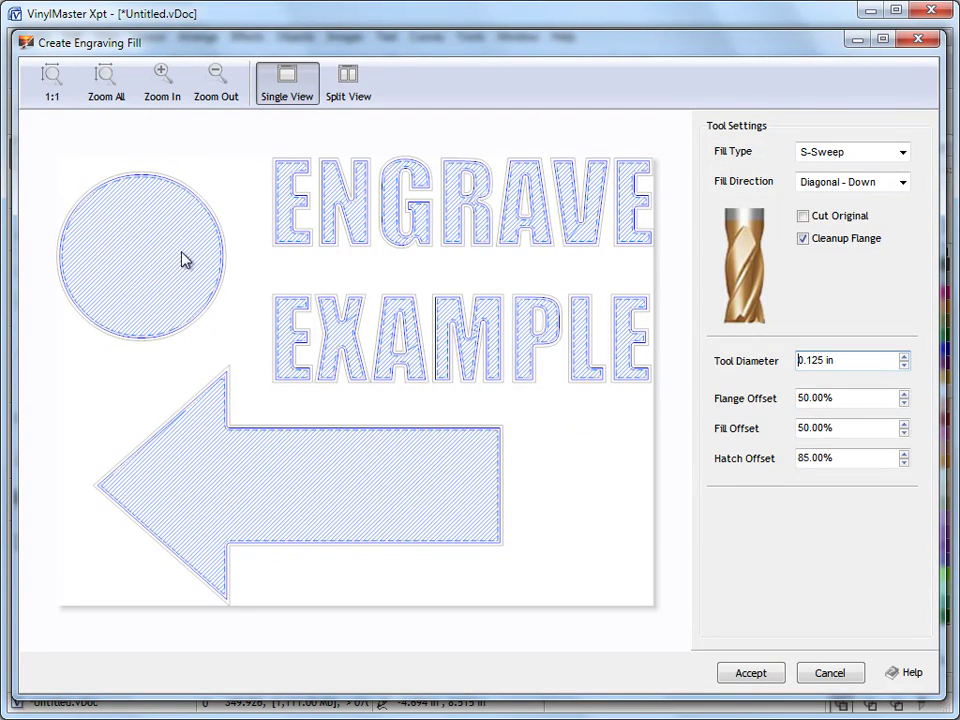
pyautogui.scroll(1, 508, 291)
pyautogui.scroll(4, 508, 291)
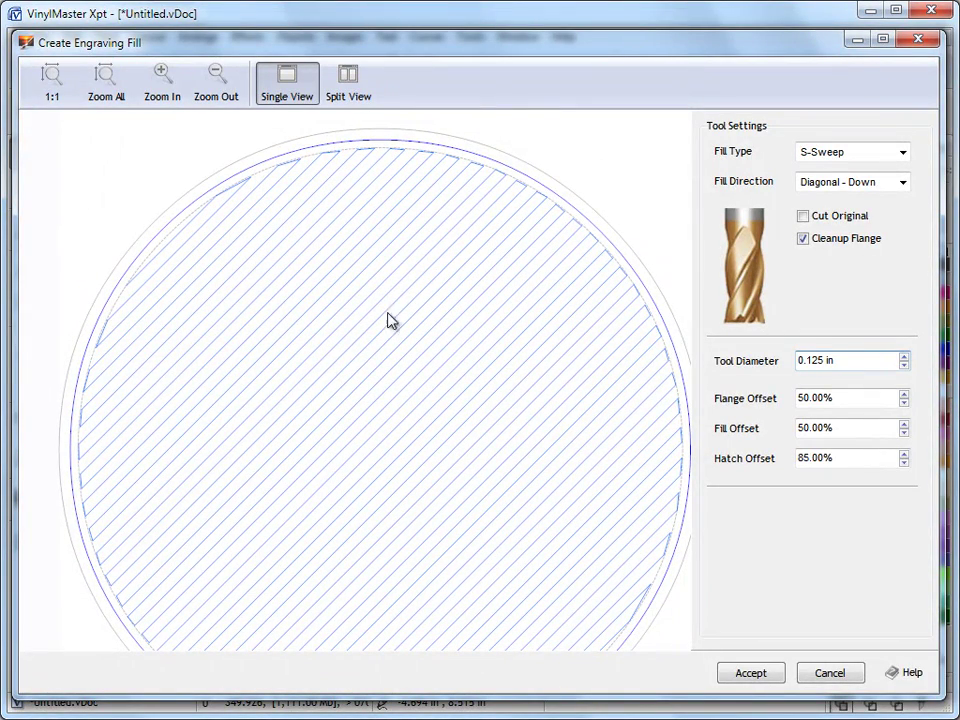
pyautogui.click(855, 430)
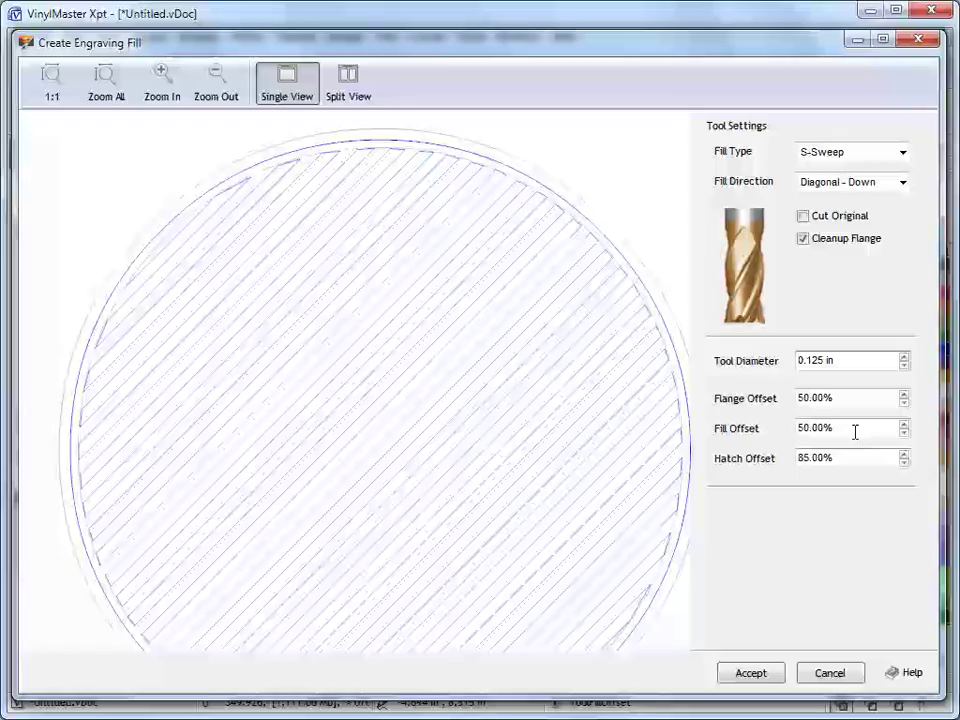
pyautogui.moveTo(867, 433); pyautogui.dragTo(739, 420)
pyautogui.write('25')
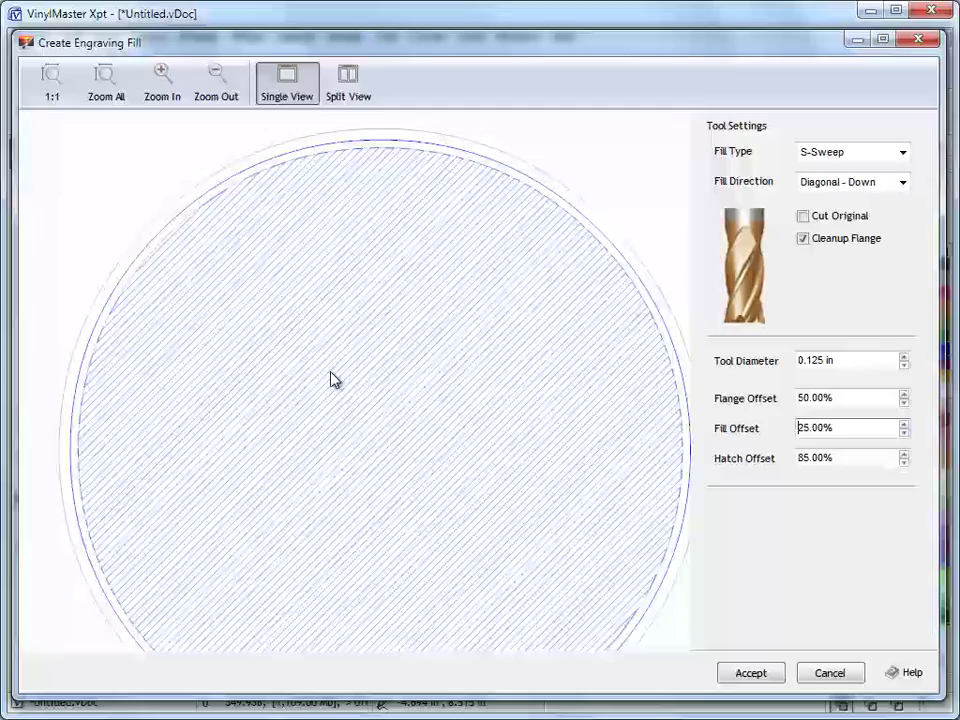
pyautogui.click(746, 676)
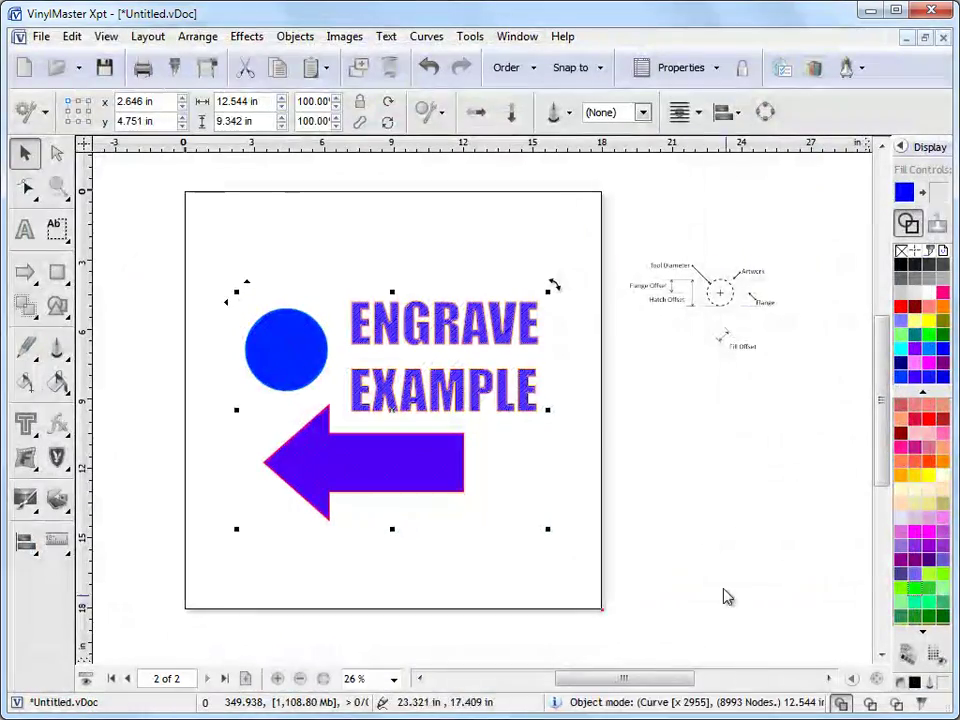
pyautogui.click(57, 187)
pyautogui.moveTo(260, 287); pyautogui.dragTo(530, 476)
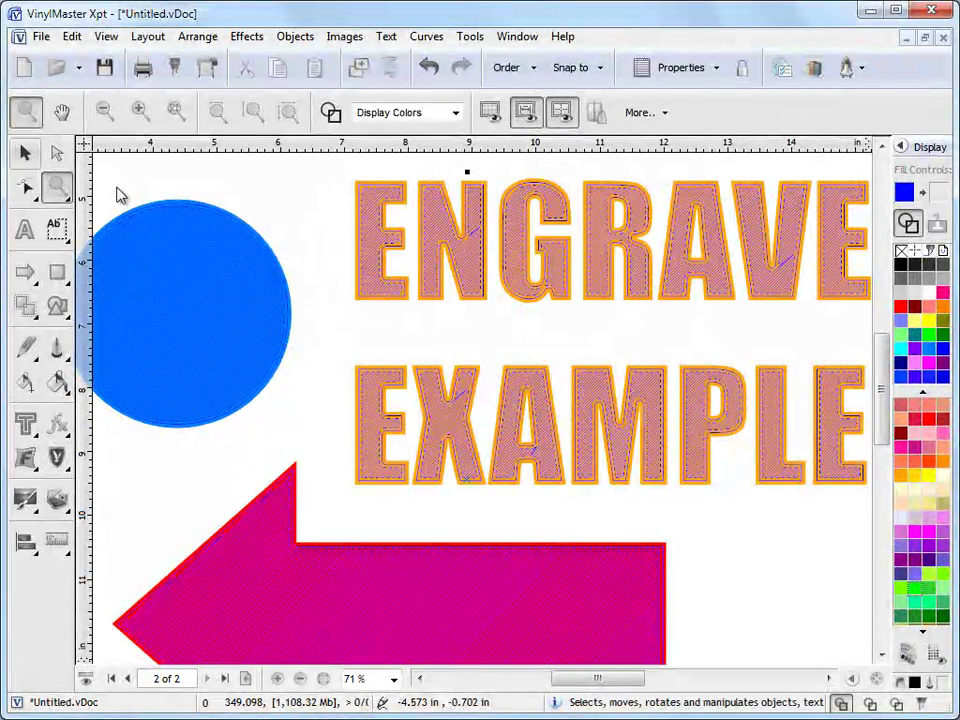
pyautogui.click(463, 289)
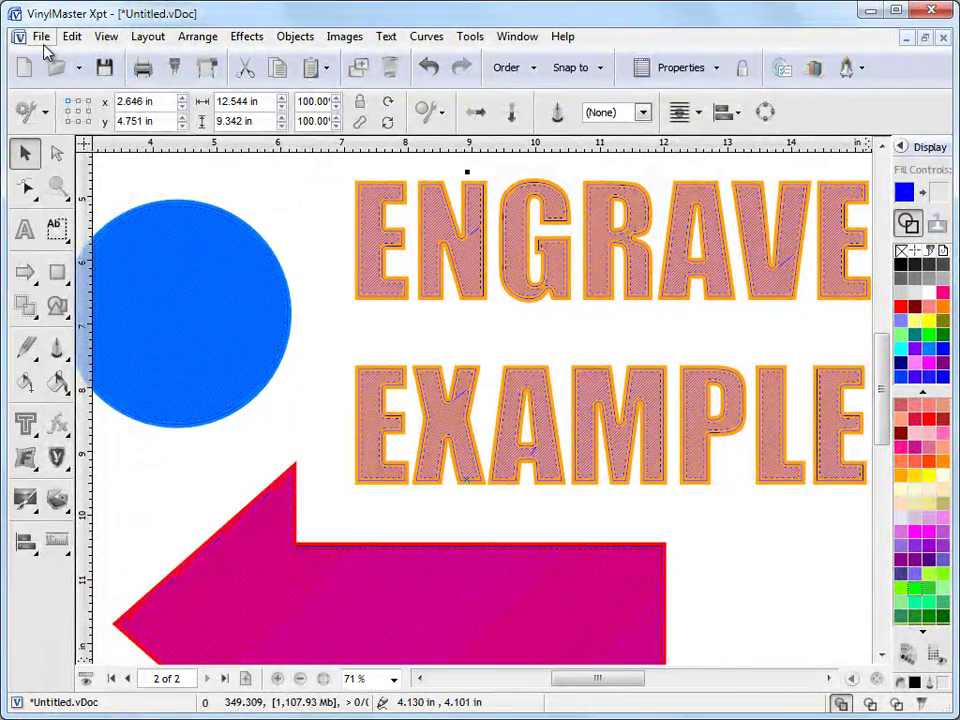
pyautogui.click(42, 38)
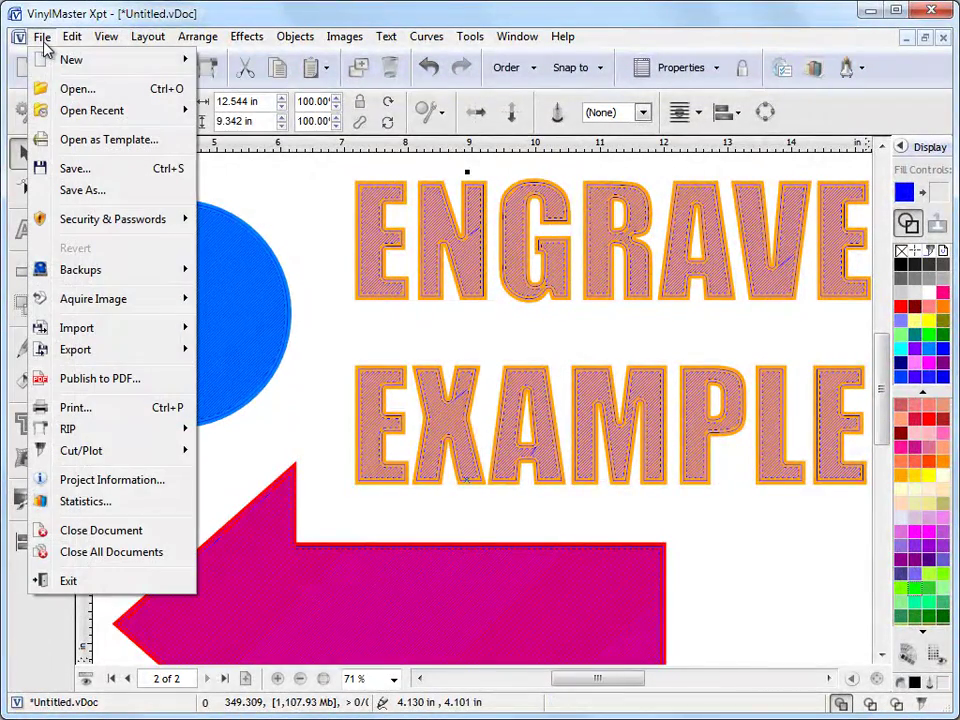
pyautogui.moveTo(129, 353)
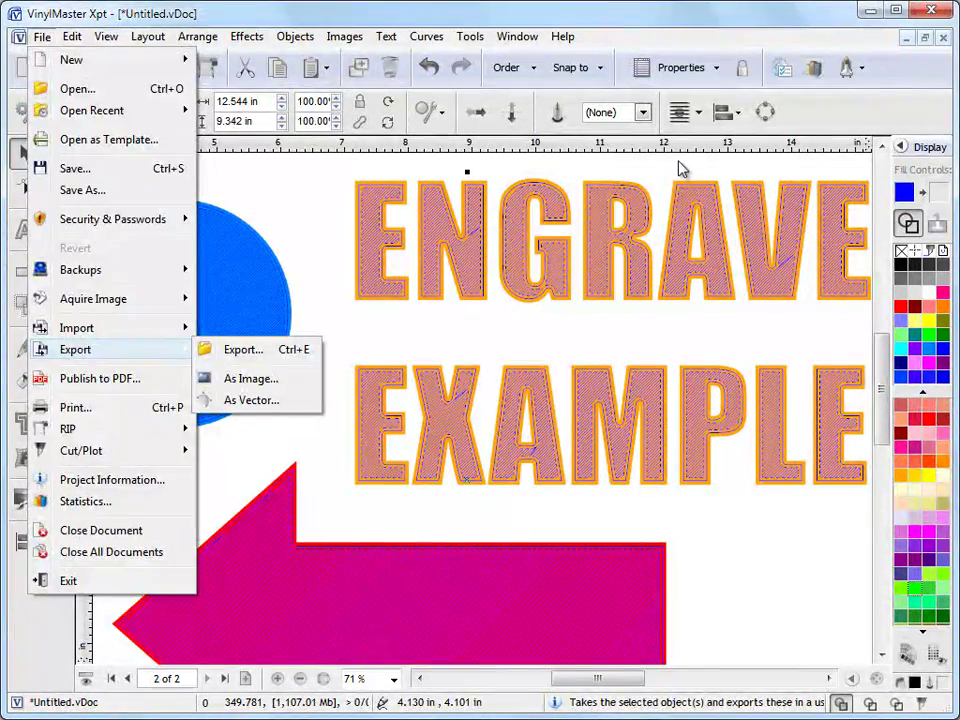
pyautogui.click(614, 215)
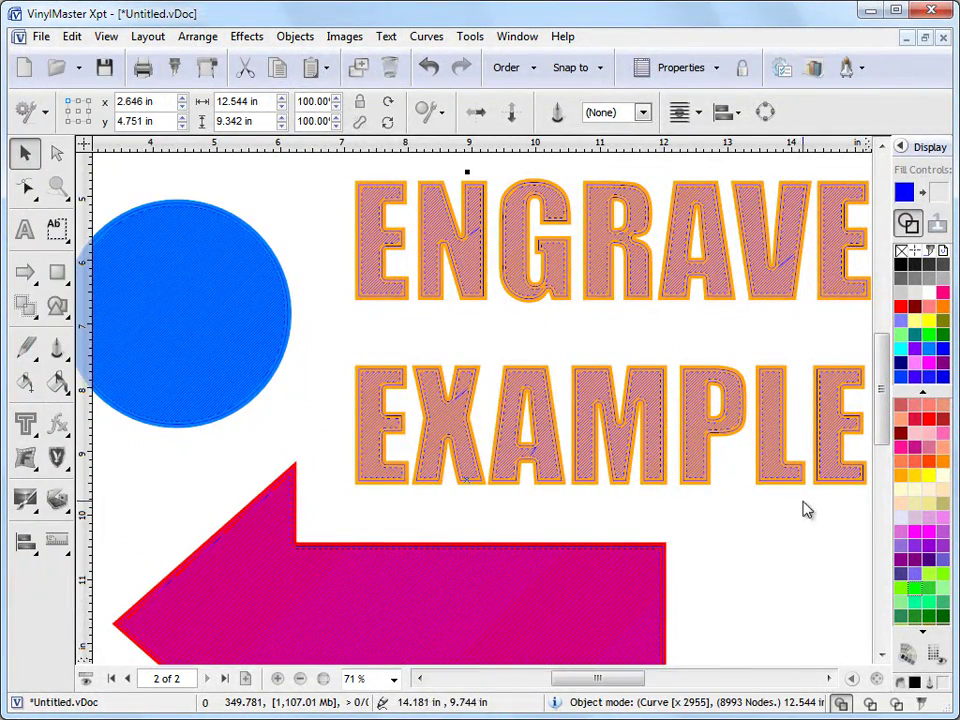
pyautogui.press('F4')
pyautogui.click(789, 450)
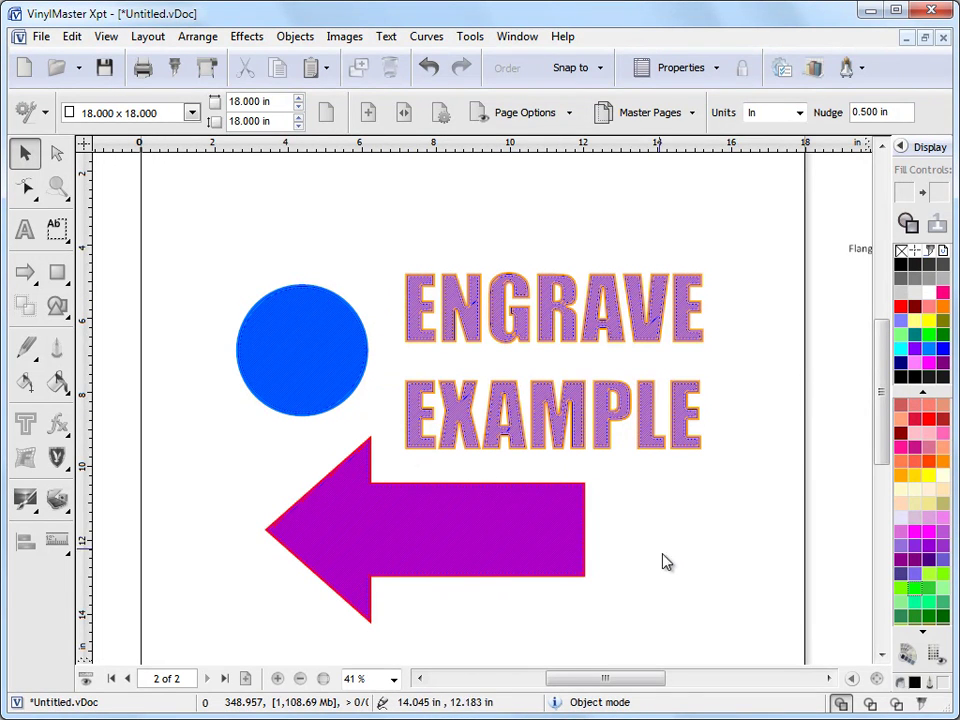
# Undo the engraving fill, draw a rectangle covering most of the page and send it to the back.
pyautogui.click(428, 67)
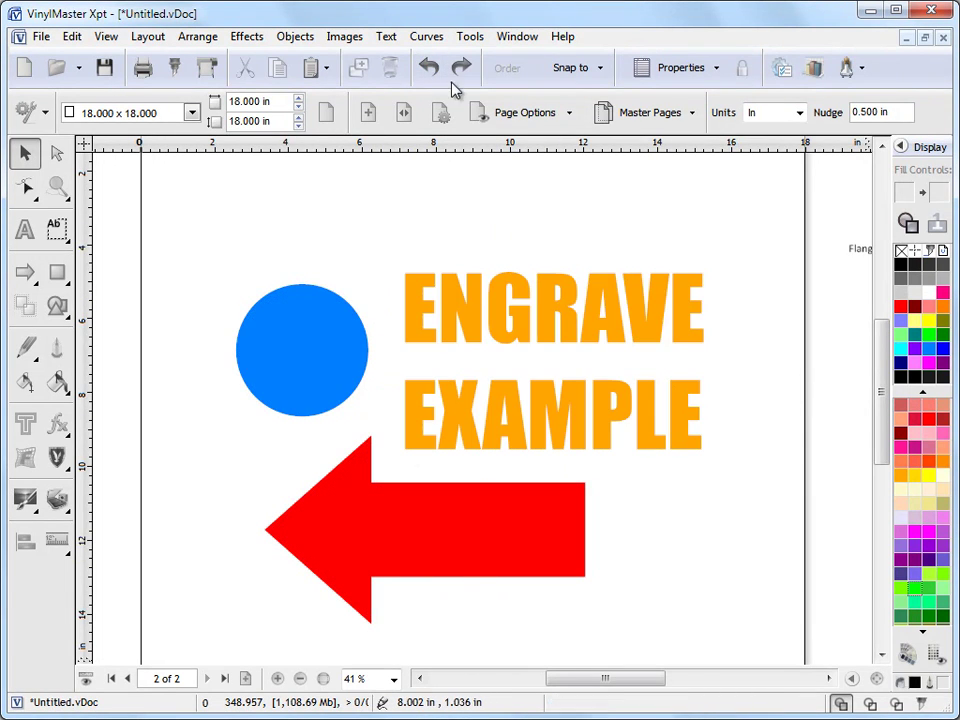
pyautogui.scroll(-3, 649, 469)
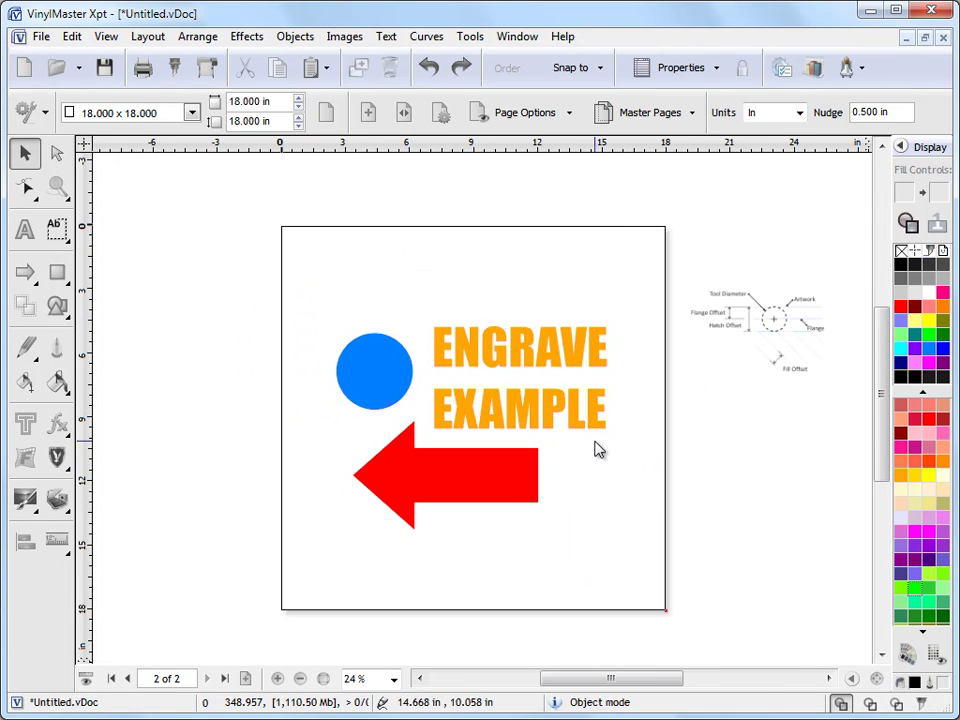
pyautogui.click(57, 271)
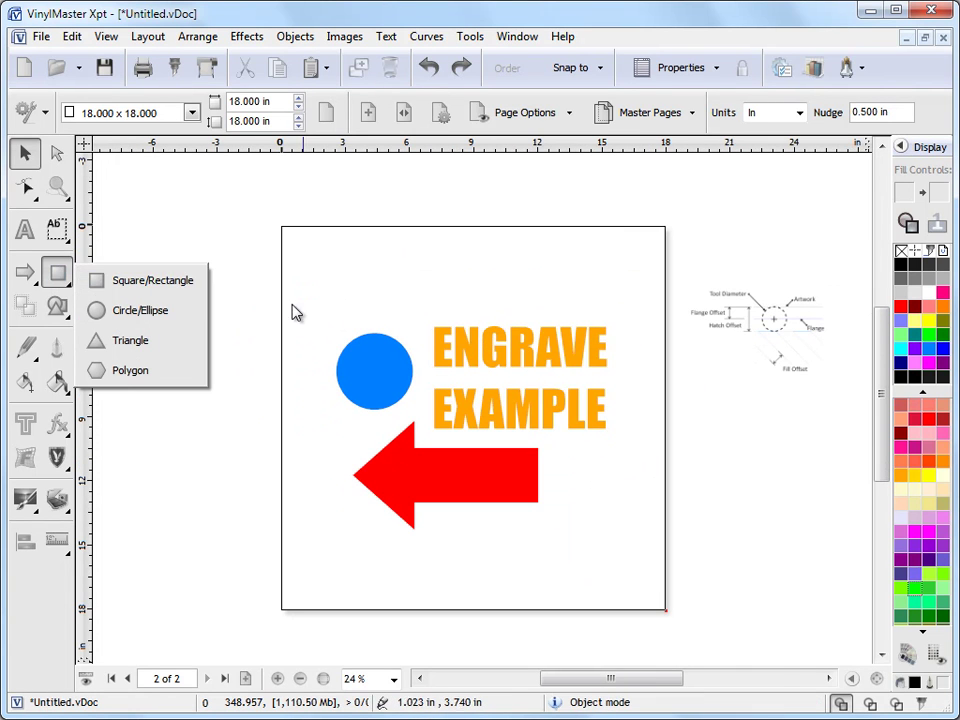
pyautogui.click(99, 283)
pyautogui.moveTo(302, 285); pyautogui.dragTo(648, 557)
pyautogui.click(529, 70)
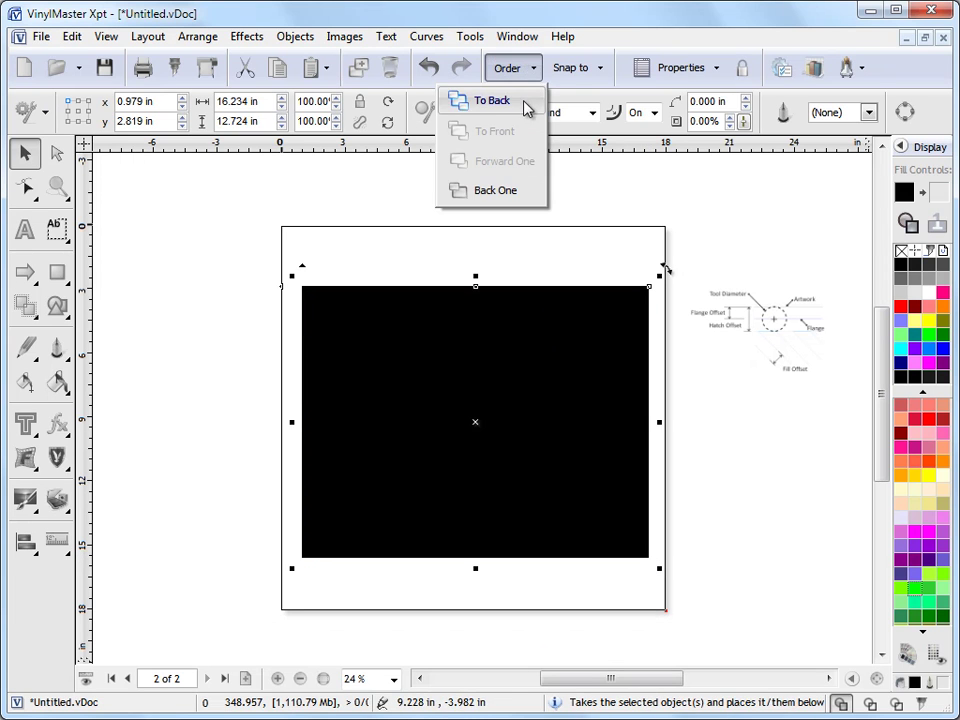
pyautogui.click(490, 101)
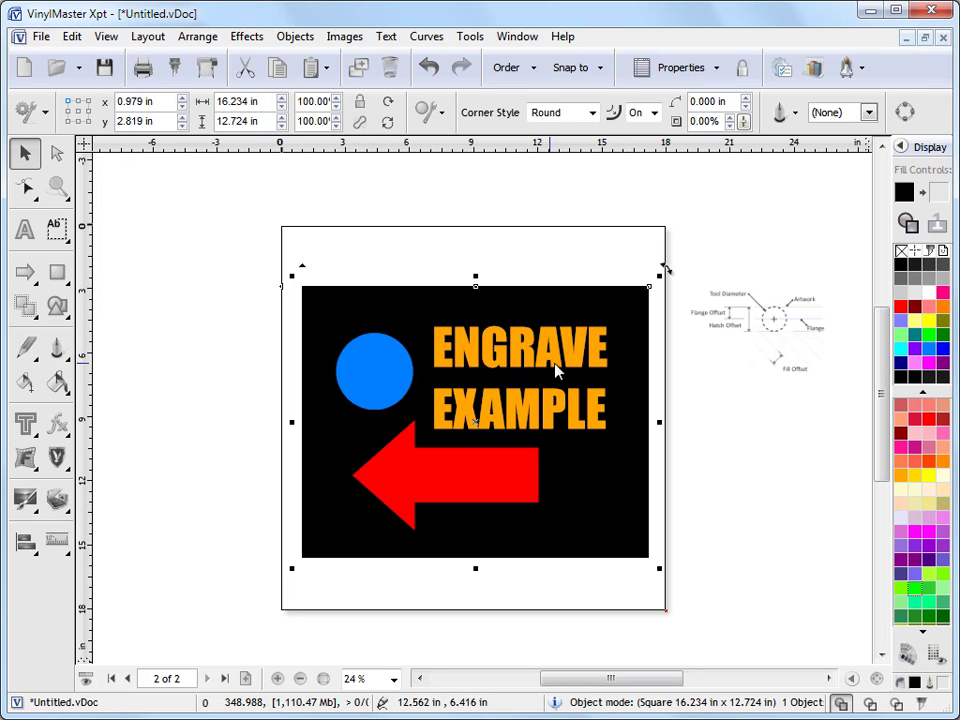
# Select the rectangle together with the circle, arrow and text, and bring up the fill styles.
pyautogui.click(240, 268)
pyautogui.moveTo(255, 258); pyautogui.dragTo(700, 597)
pyautogui.click(56, 383)
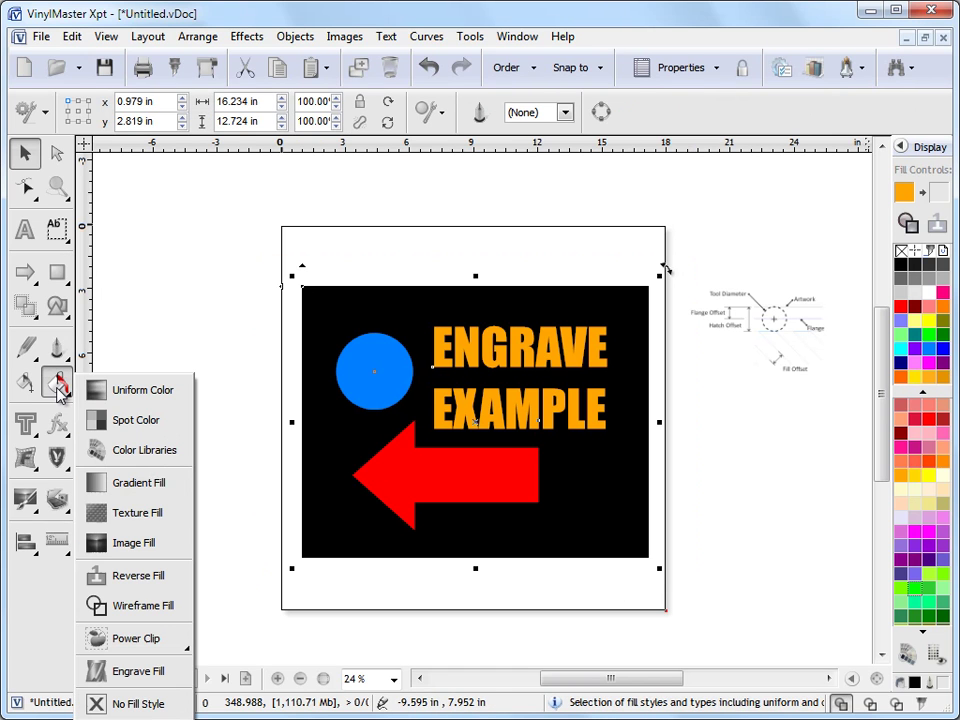
# Apply an Engrave Fill with 0.250 in tool diameter and Horizontal direction to the backing.
pyautogui.click(148, 677)
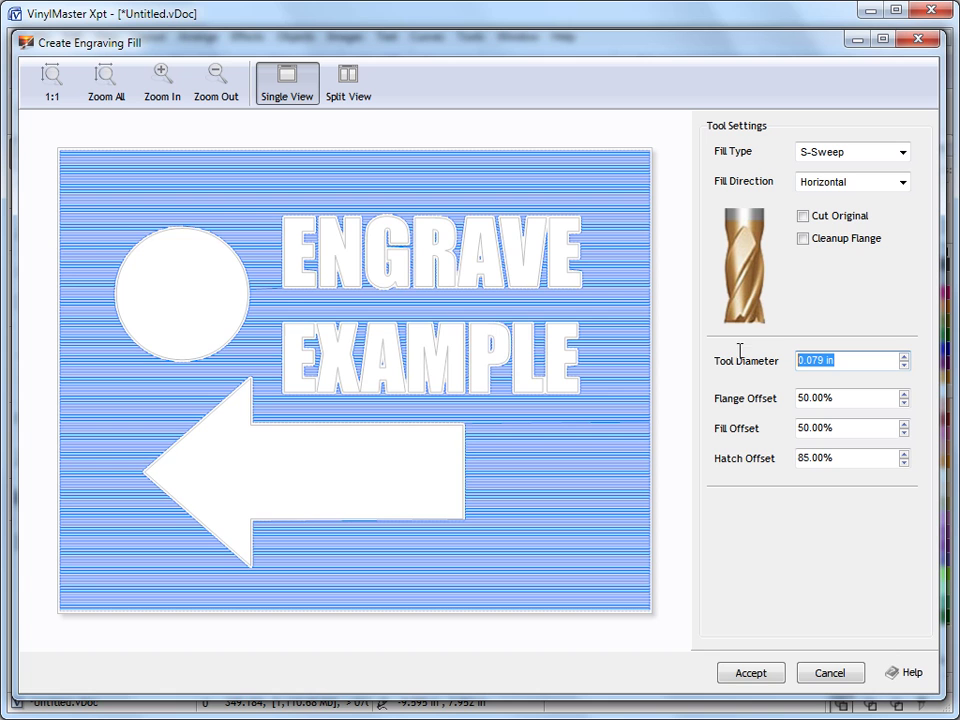
pyautogui.write('.')
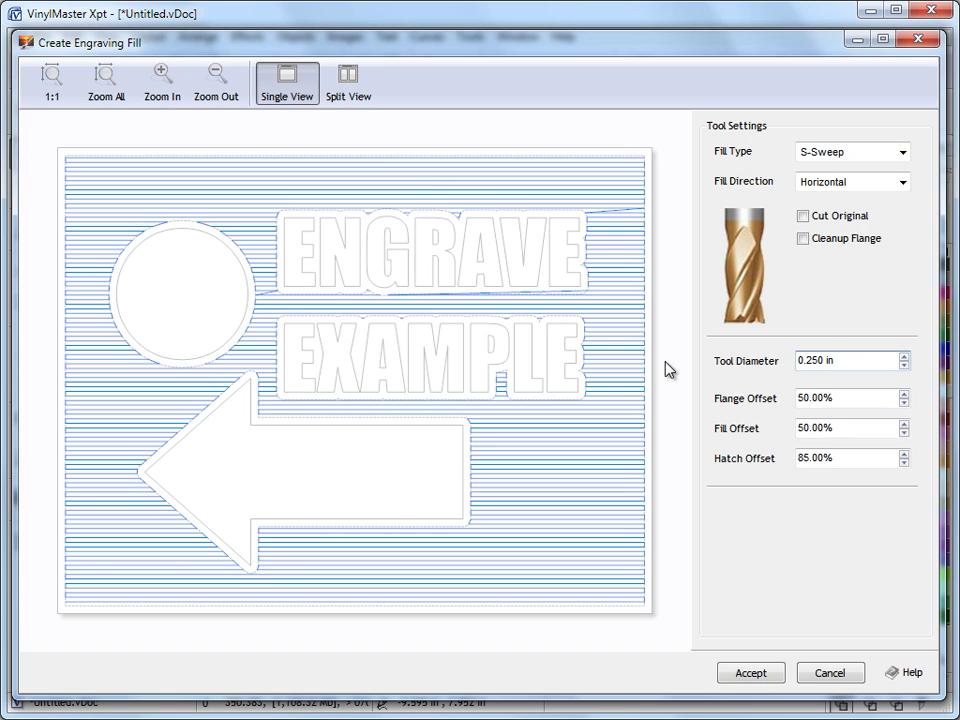
pyautogui.click(750, 673)
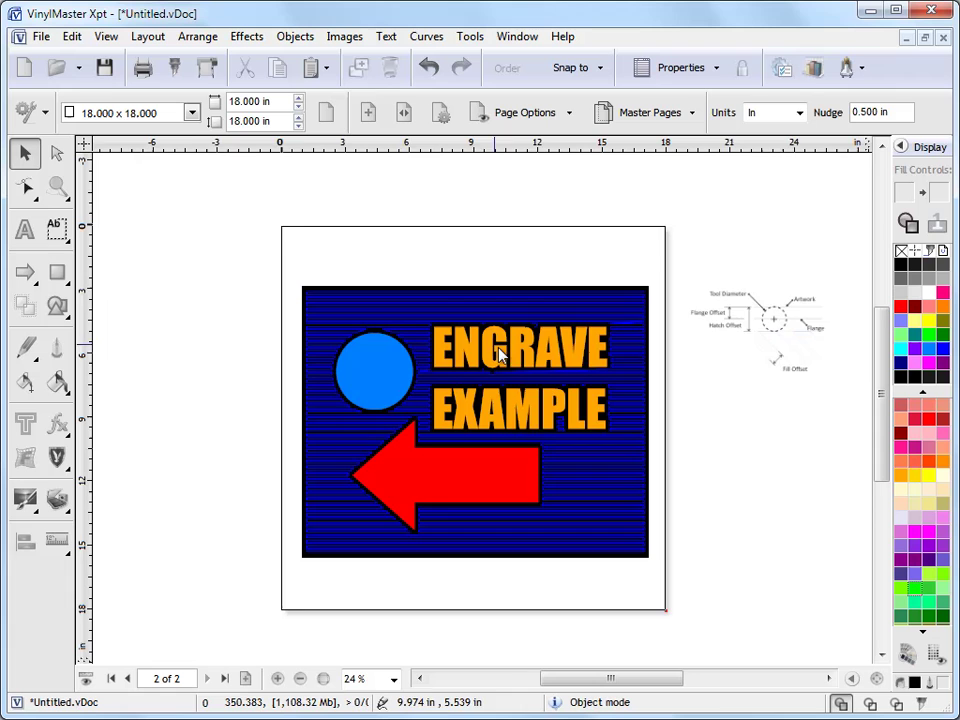
# Zoom in to 34% and scroll right to reveal the engraving diagram beside the page.
pyautogui.scroll(1, 574, 418)
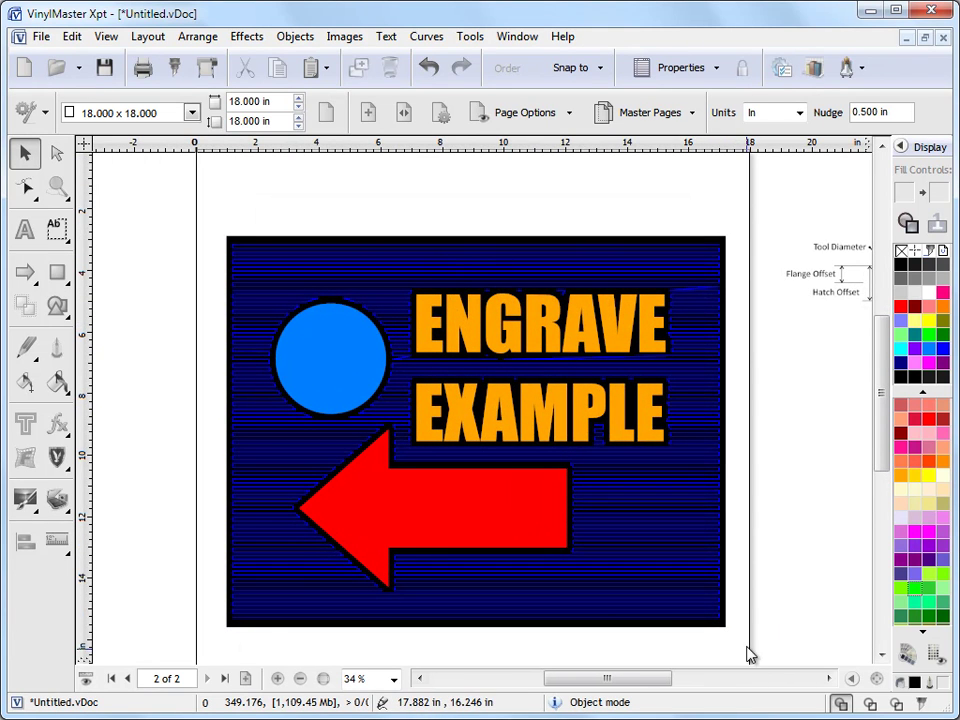
pyautogui.moveTo(666, 681); pyautogui.dragTo(711, 681)
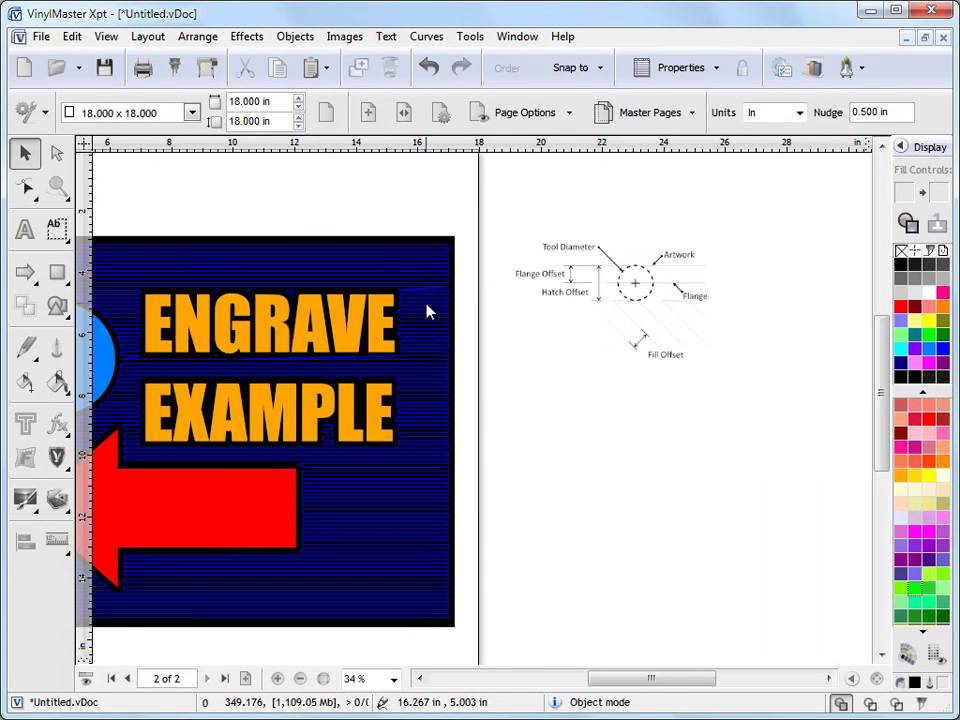
# Zoom into a marquee around the tool-settings diagram, then switch back to the Select tool.
pyautogui.click(57, 187)
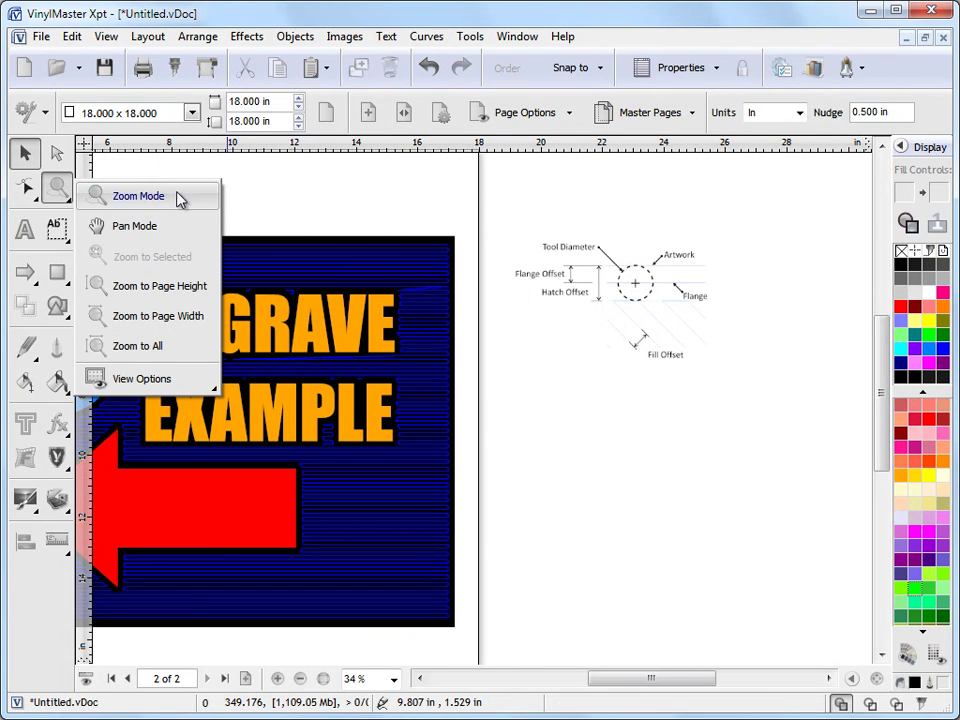
pyautogui.click(101, 197)
pyautogui.moveTo(501, 229); pyautogui.dragTo(740, 385)
pyautogui.click(24, 155)
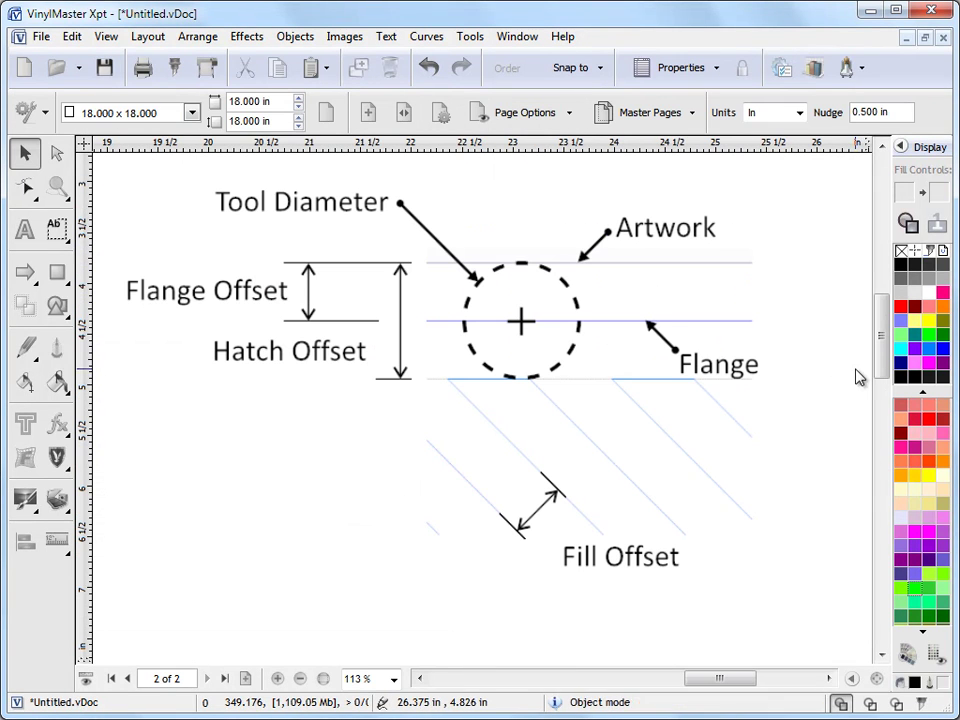
pyautogui.scroll(1, 878, 358)
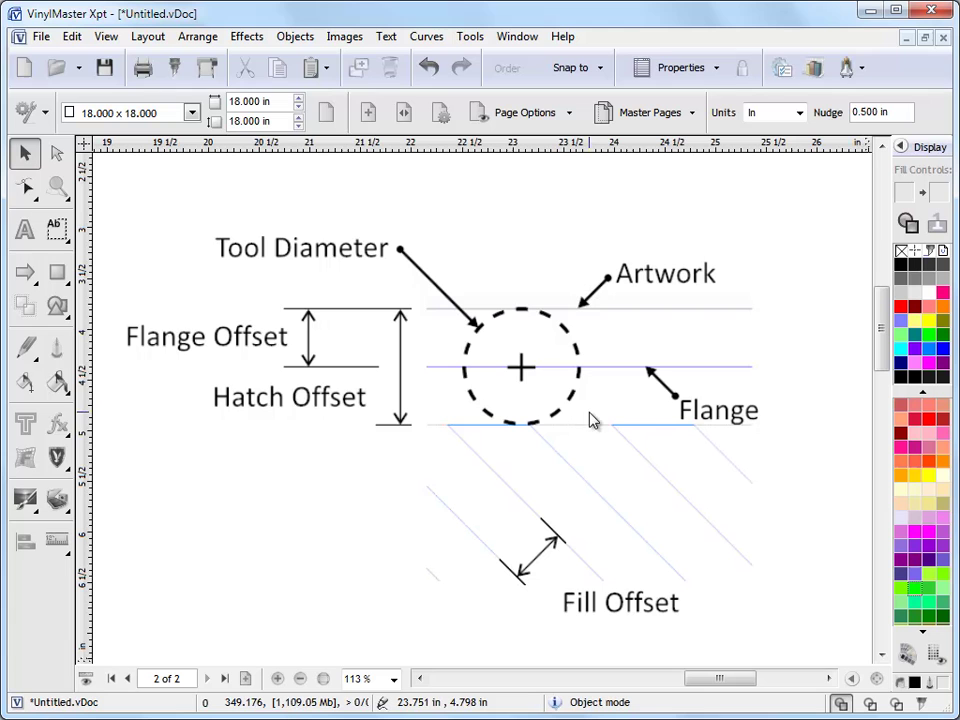